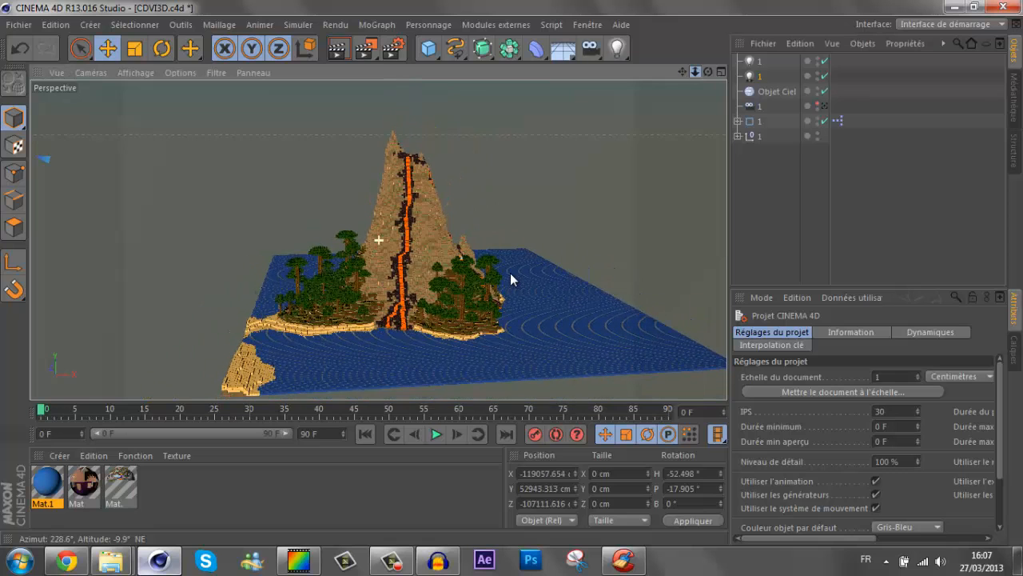
# - Dismiss the Windows performance warning by keeping the current colour scheme and no longer showing the message
pyautogui.scroll(-2, 511, 274)
pyautogui.keyDown('alt'); pyautogui.moveTo(512, 273); pyautogui.dragTo(512, 273, button='middle'); pyautogui.keyUp('alt')
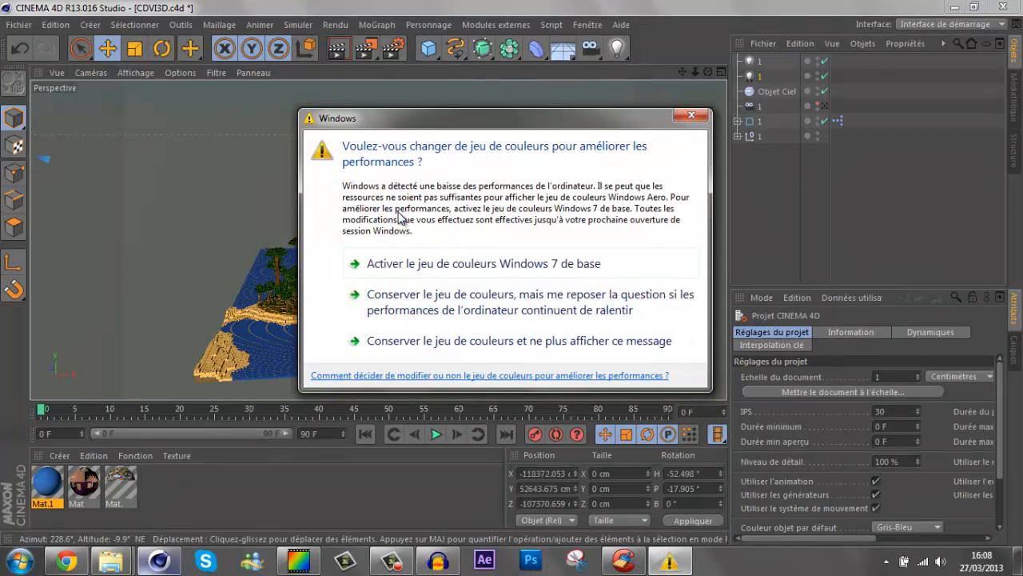
pyautogui.click(481, 348)
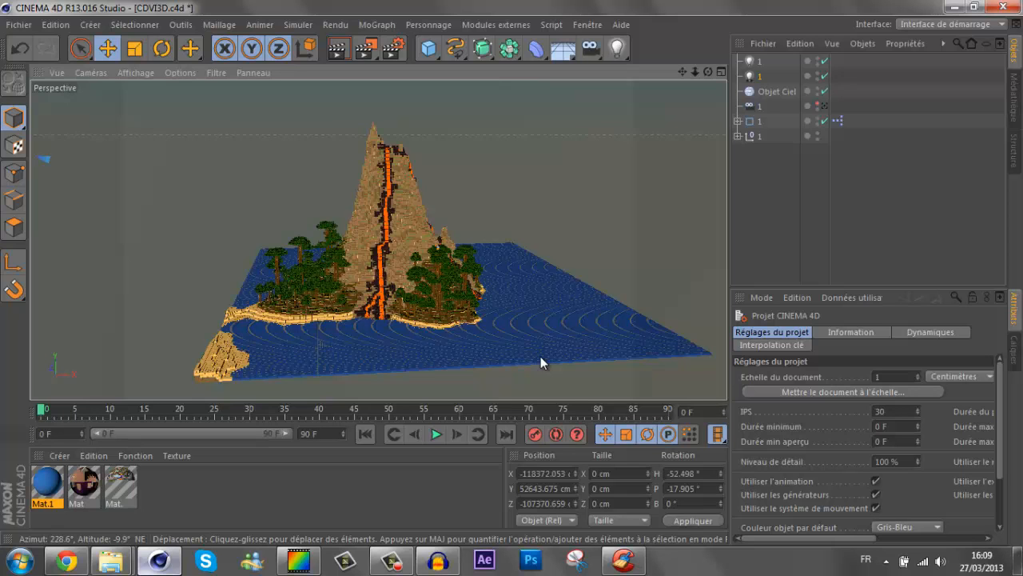
# - Inspect the volcano island from different distances and angles and switch the viewport to the scene camera's view
pyautogui.scroll(6, 389, 160)
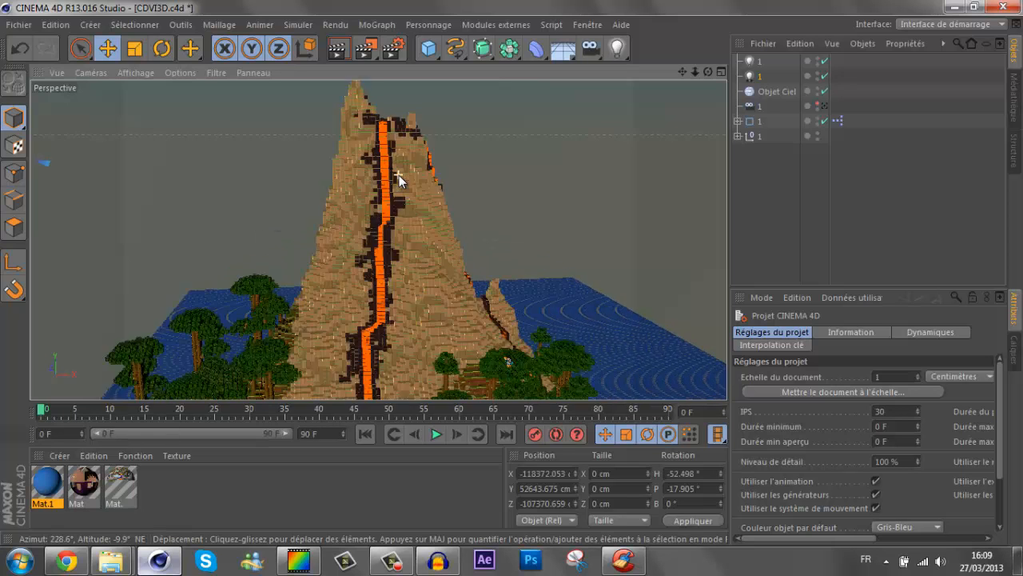
pyautogui.keyDown('alt'); pyautogui.moveTo(507, 281); pyautogui.dragTo(544, 276); pyautogui.keyUp('alt')
pyautogui.click(753, 198)
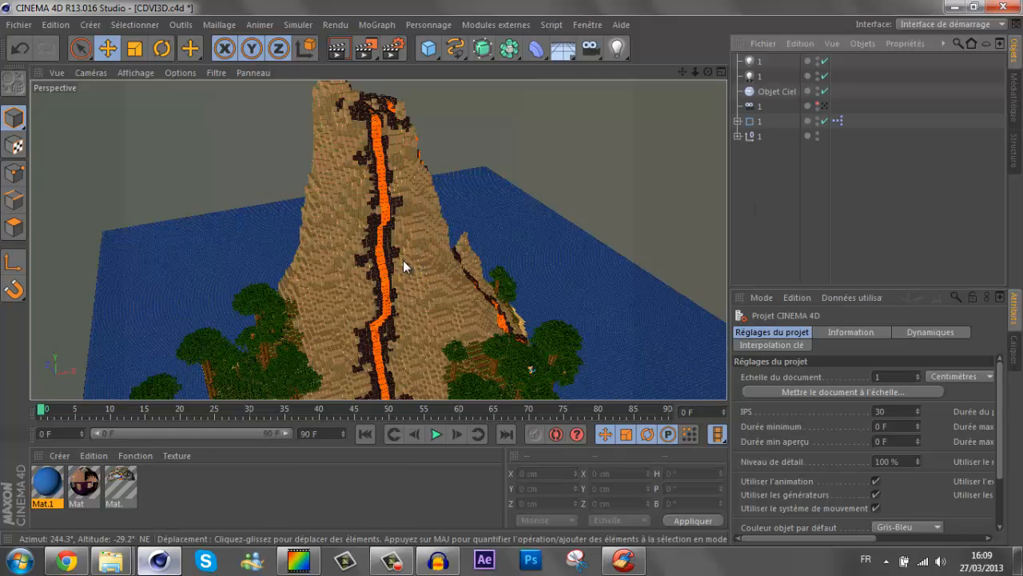
pyautogui.scroll(-8, 533, 254)
pyautogui.scroll(4, 524, 268)
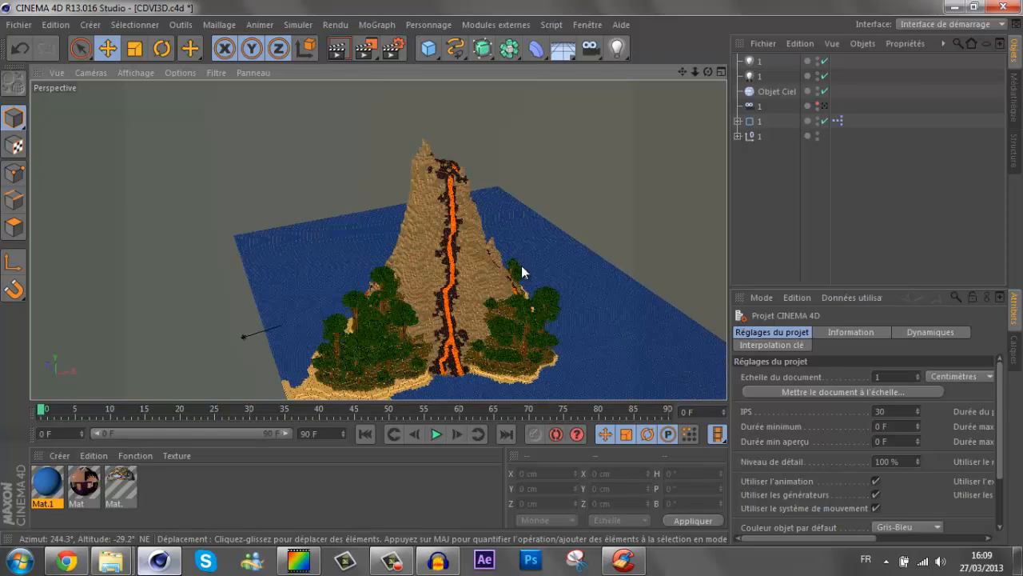
pyautogui.click(825, 107)
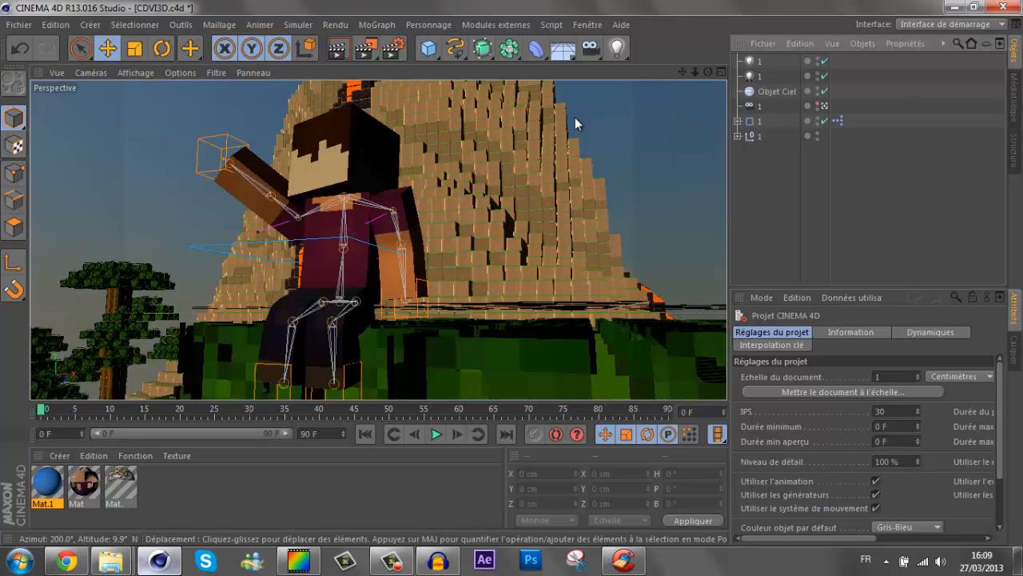
# - Add the Depth of Field (Profondeur de champ) effect to the render settings with a blur intensity of 4%
pyautogui.click(365, 50)
pyautogui.click(387, 31)
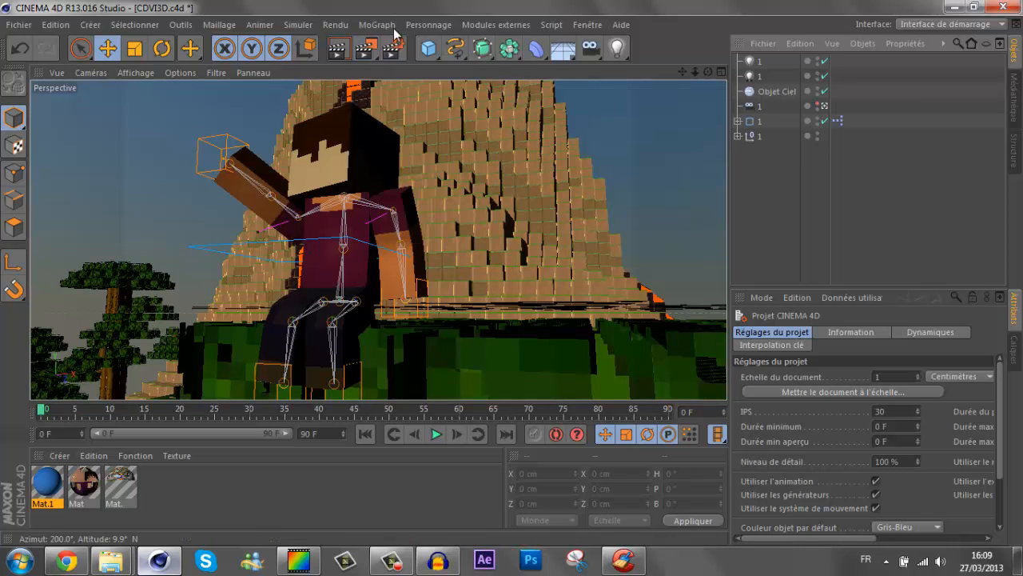
pyautogui.click(392, 49)
pyautogui.click(121, 274)
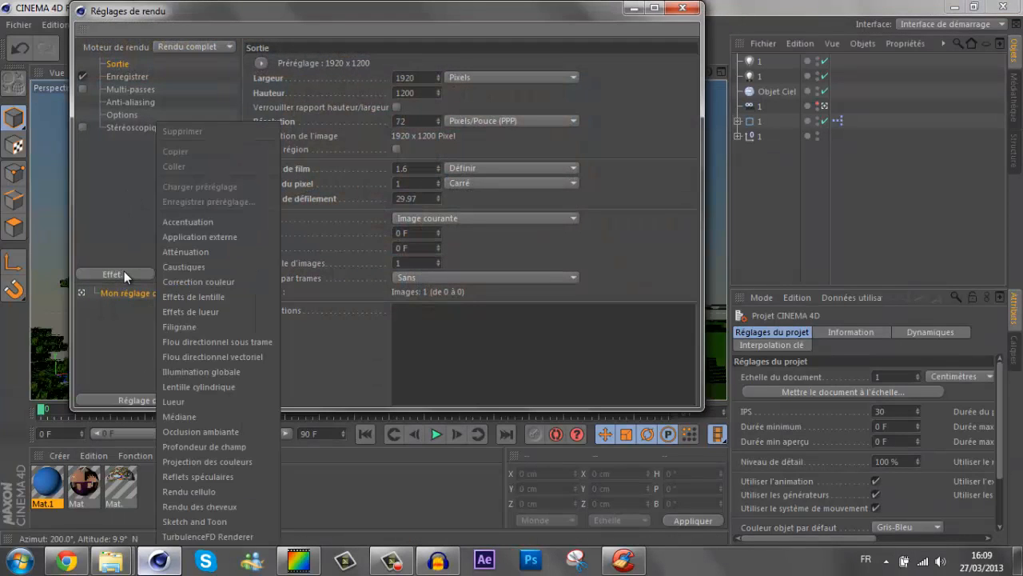
pyautogui.click(200, 446)
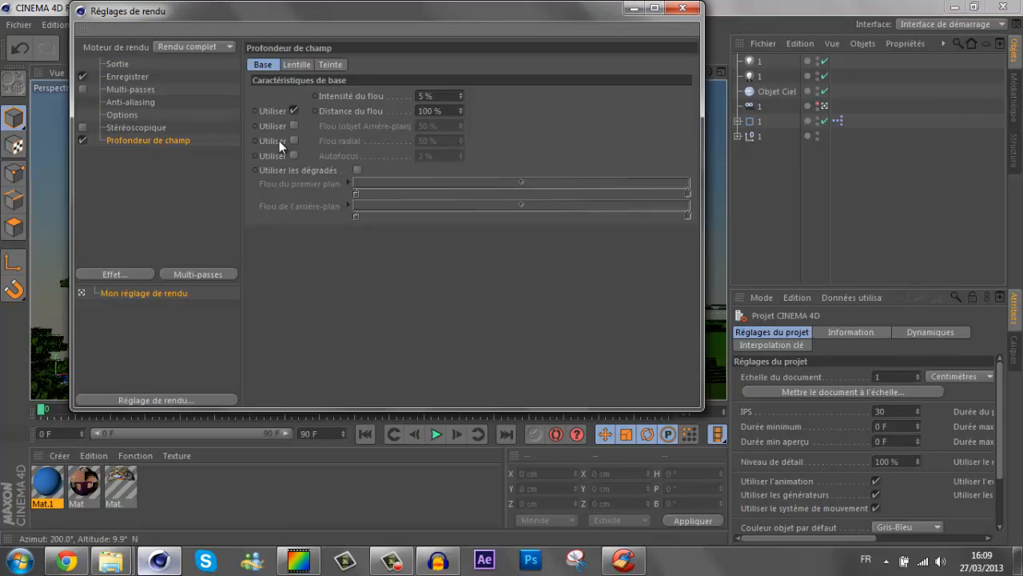
pyautogui.click(682, 8)
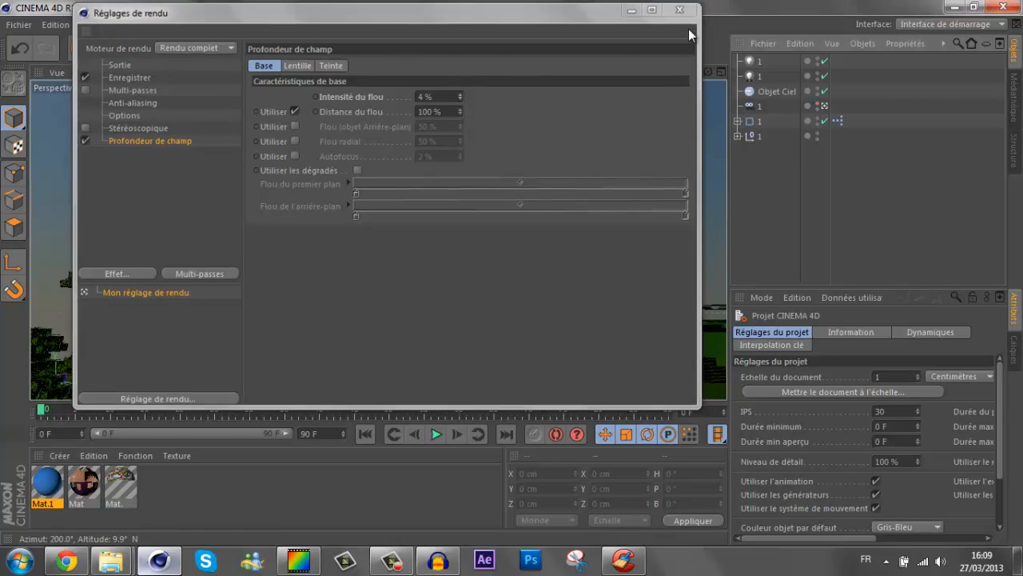
# - Leave the camera view and shorten the scene camera's focus distance by pulling its target point in near the seated character
pyautogui.click(755, 106)
pyautogui.click(818, 106)
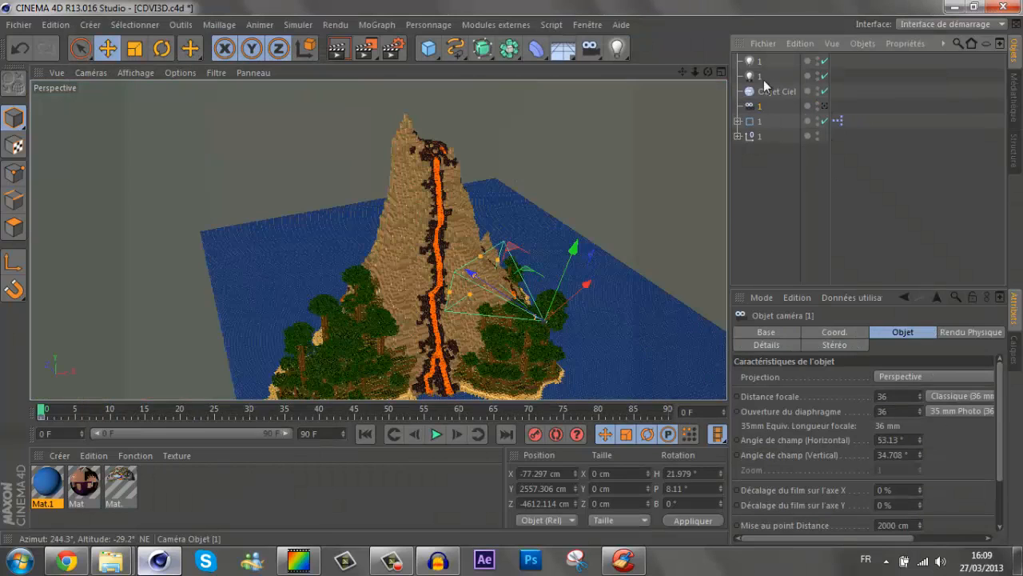
pyautogui.scroll(3, 480, 280)
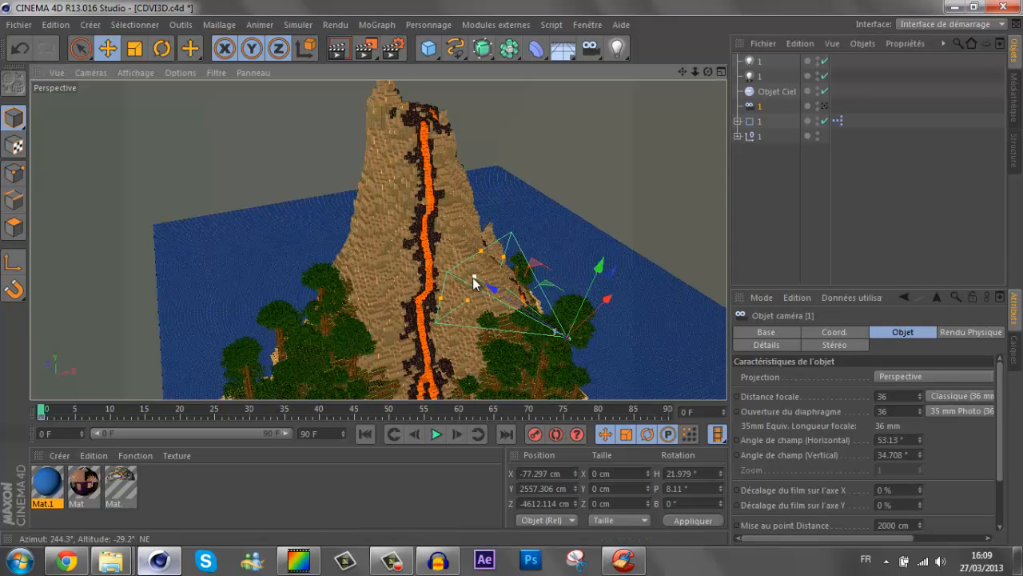
pyautogui.moveTo(475, 283); pyautogui.dragTo(547, 314)
# - Enable the camera's rear focus blur (Mise au point Arrière) with an end distance of 16000 cm and return to the camera view
pyautogui.click(766, 345)
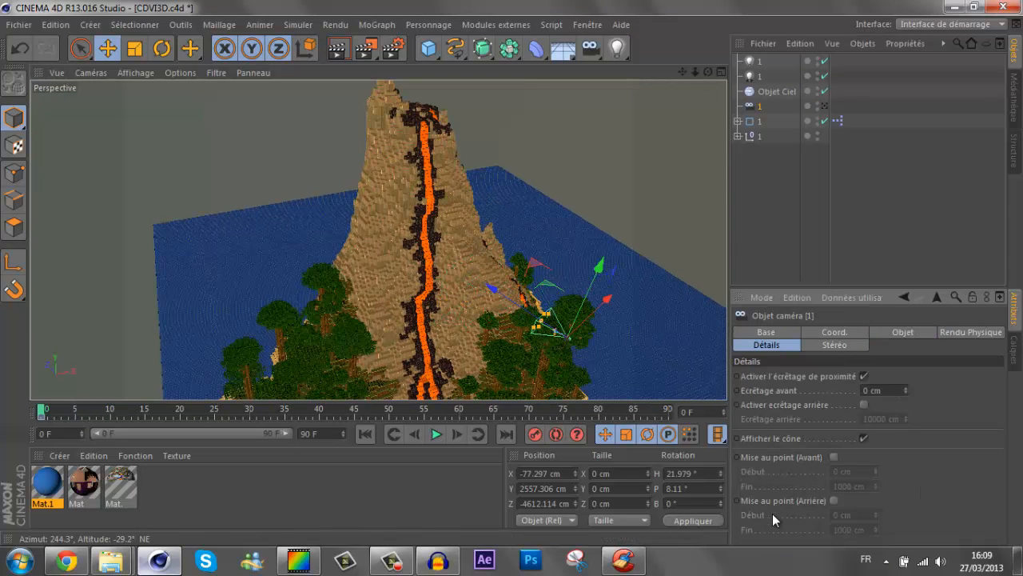
pyautogui.click(836, 499)
pyautogui.click(825, 106)
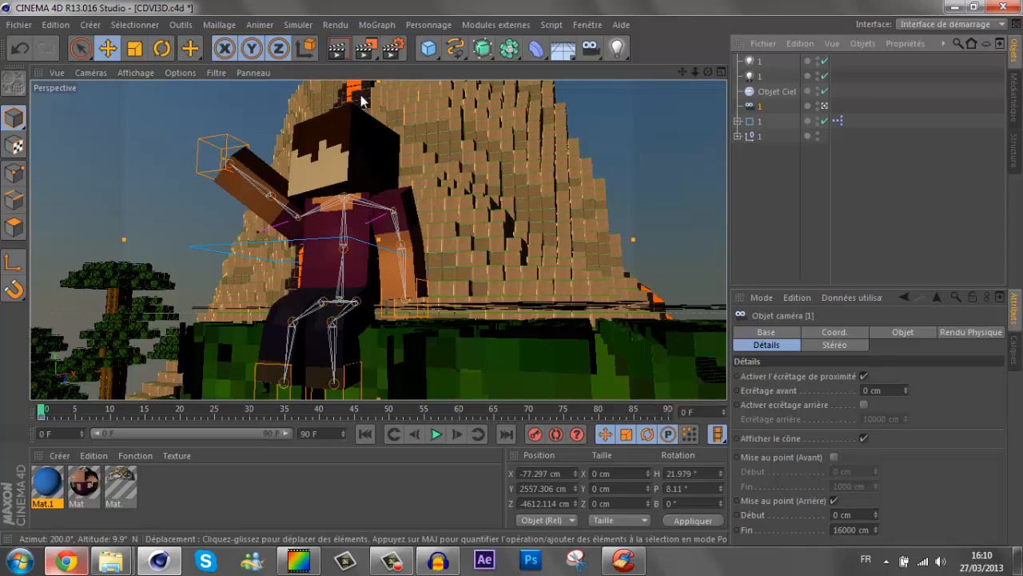
# - Replace the character rig's skin with the CZP2 image from the Skin folder
pyautogui.click(758, 120)
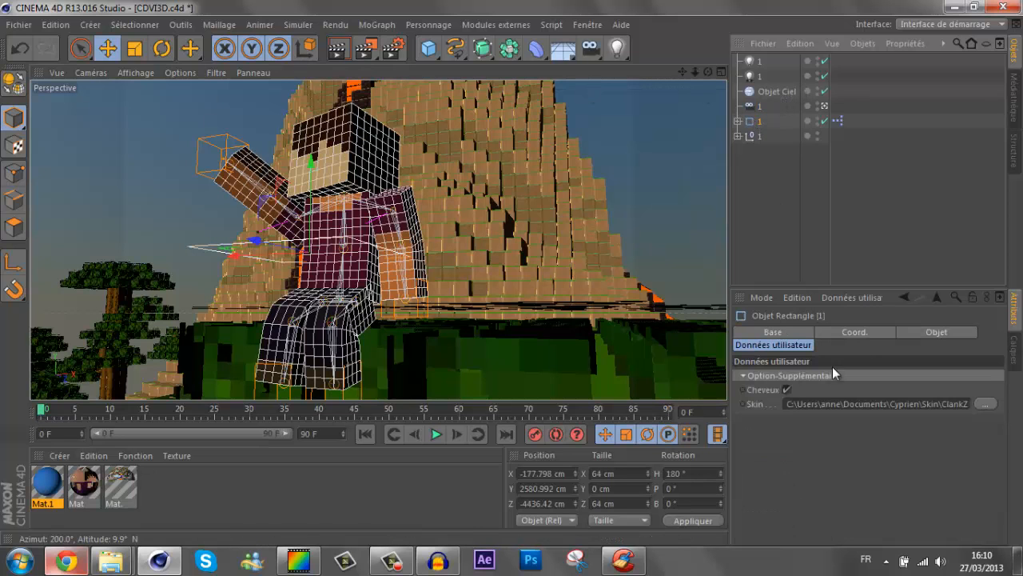
pyautogui.click(985, 404)
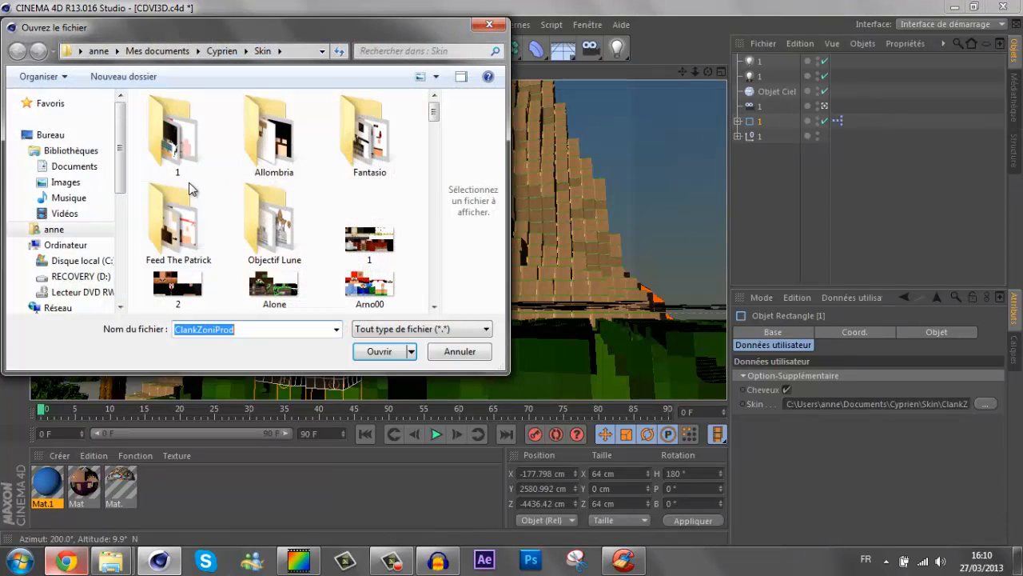
pyautogui.scroll(-5, 224, 234)
pyautogui.scroll(2, 245, 192)
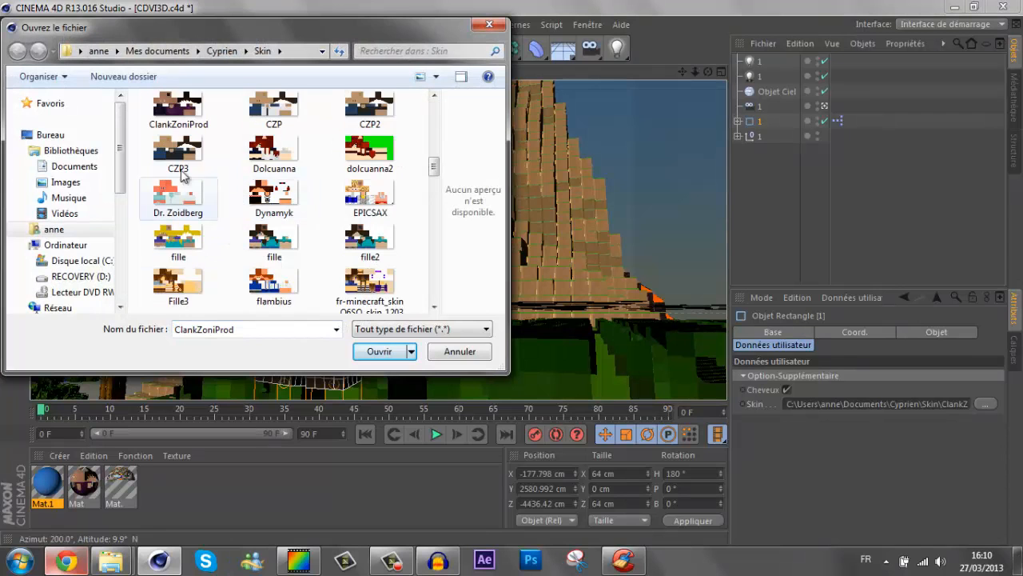
pyautogui.doubleClick(376, 112)
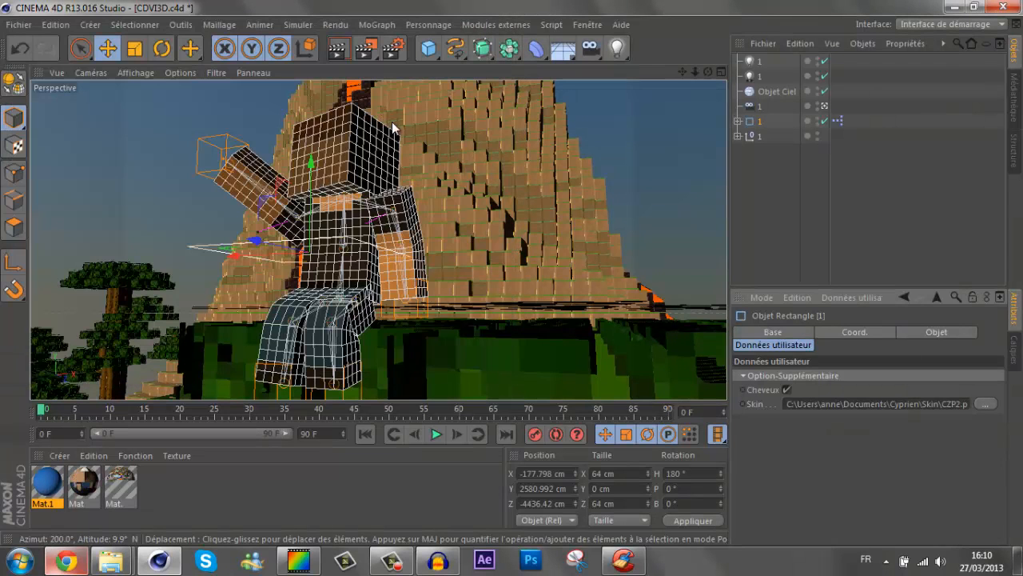
# - Deselect the character and test-render the viewport region around its head and upper body
pyautogui.click(755, 196)
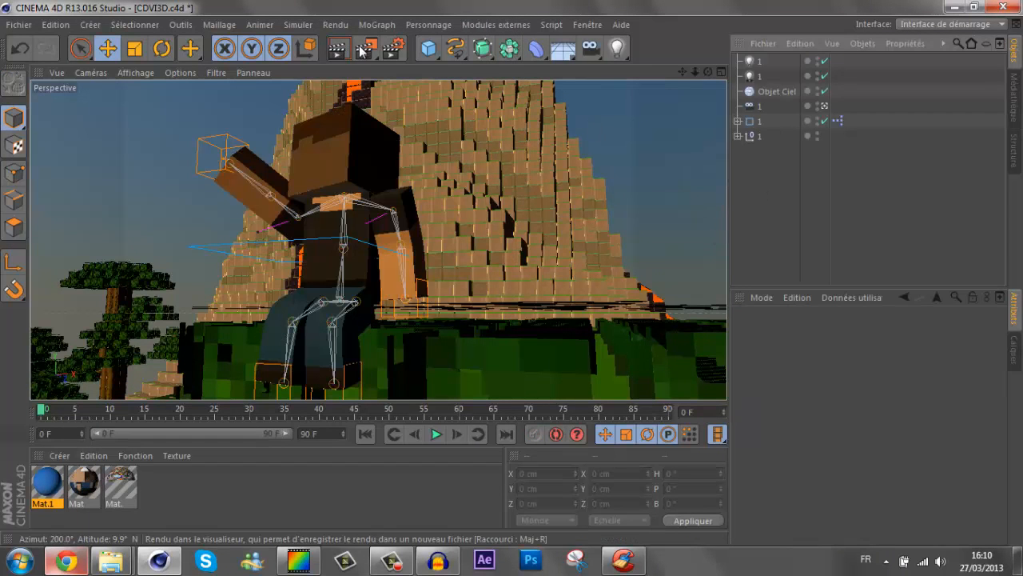
pyautogui.moveTo(371, 48); pyautogui.dragTo(407, 62)
pyautogui.moveTo(244, 116); pyautogui.dragTo(453, 290)
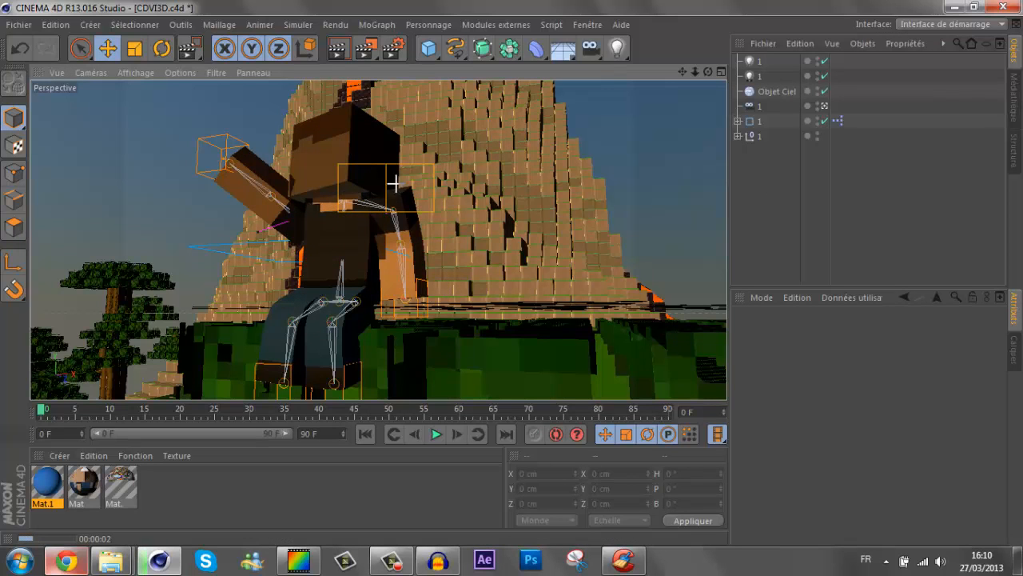
# - Set the alpha colour of the character's skin material Mat to white
pyautogui.doubleClick(92, 480)
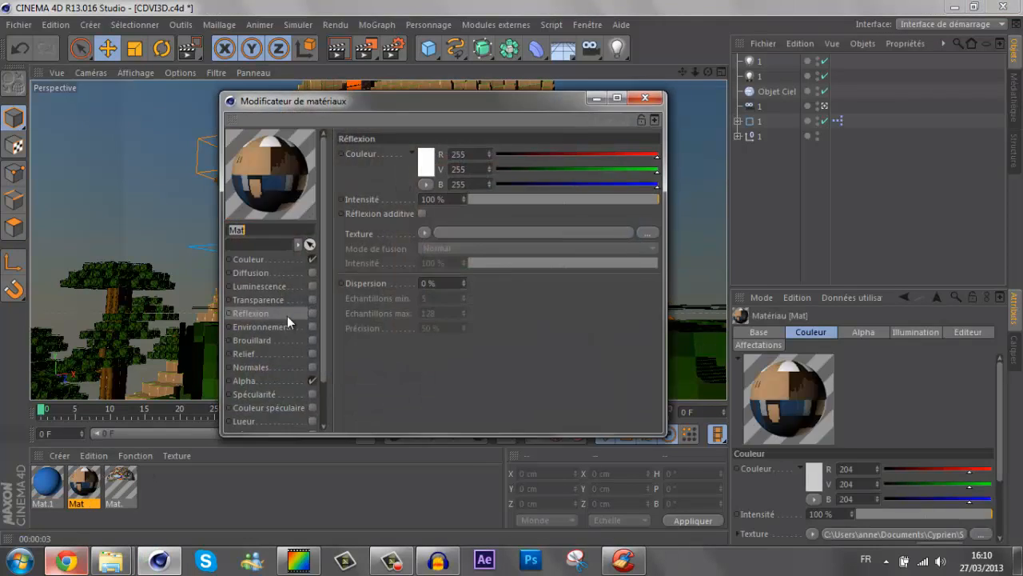
pyautogui.click(272, 383)
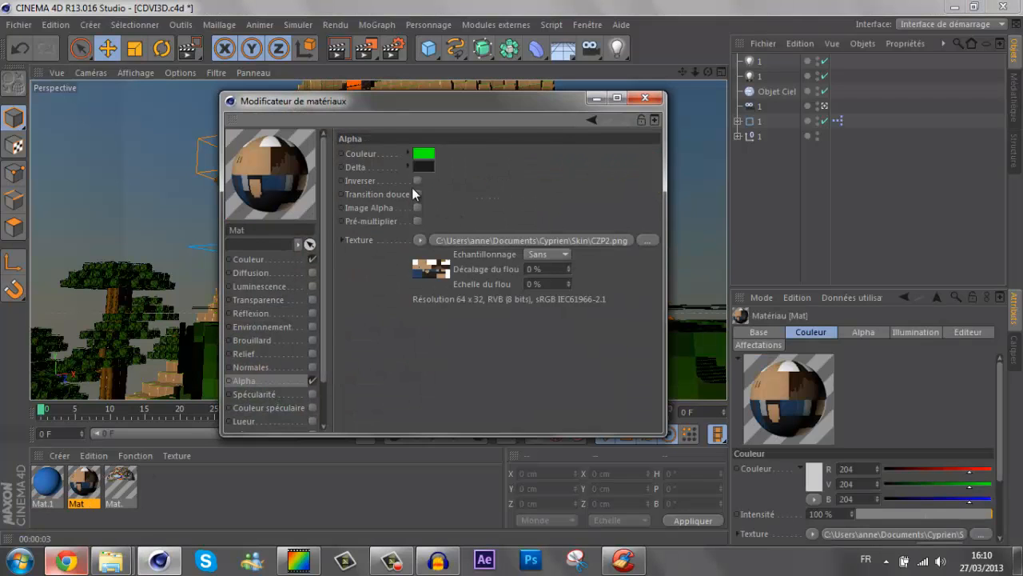
pyautogui.click(424, 152)
pyautogui.click(393, 220)
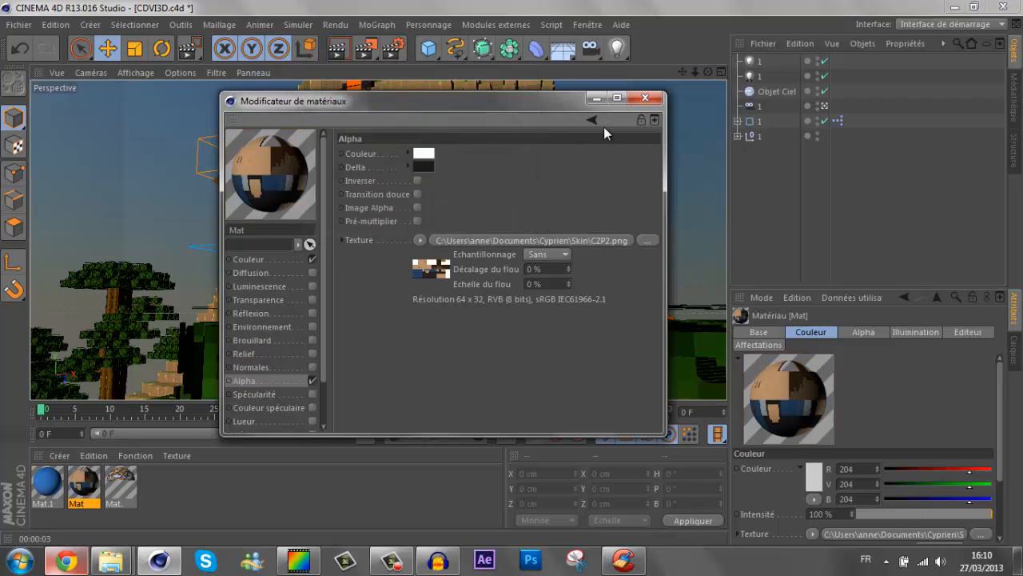
pyautogui.click(644, 97)
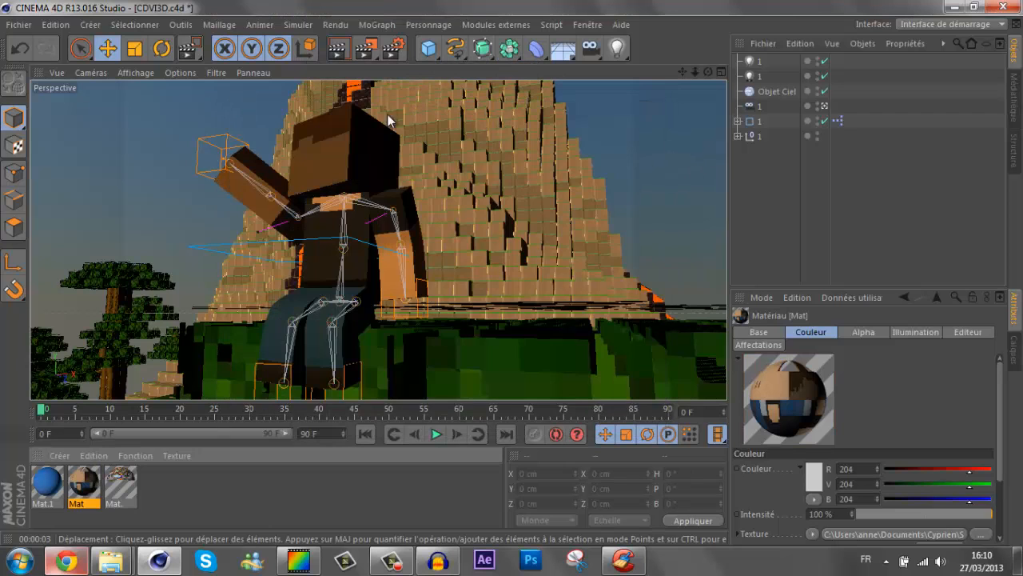
# - Render the region around the character's head again to check the hair transparency
pyautogui.click(383, 132)
pyautogui.click(368, 50)
pyautogui.click(386, 62)
pyautogui.click(381, 192)
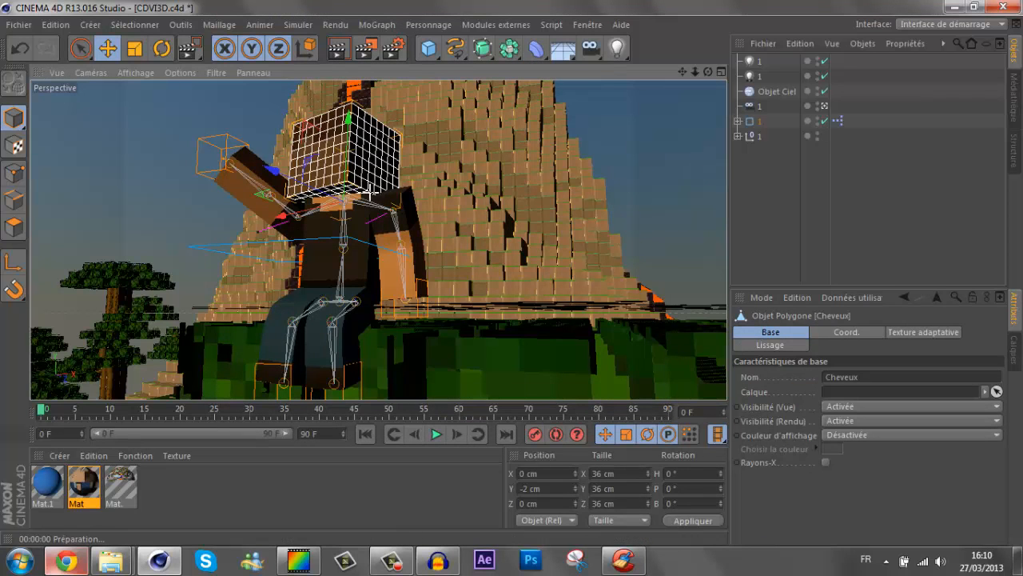
# - Enable Image Alpha and Invert in the skin material's alpha channel and re-render the head region
pyautogui.doubleClick(83, 483)
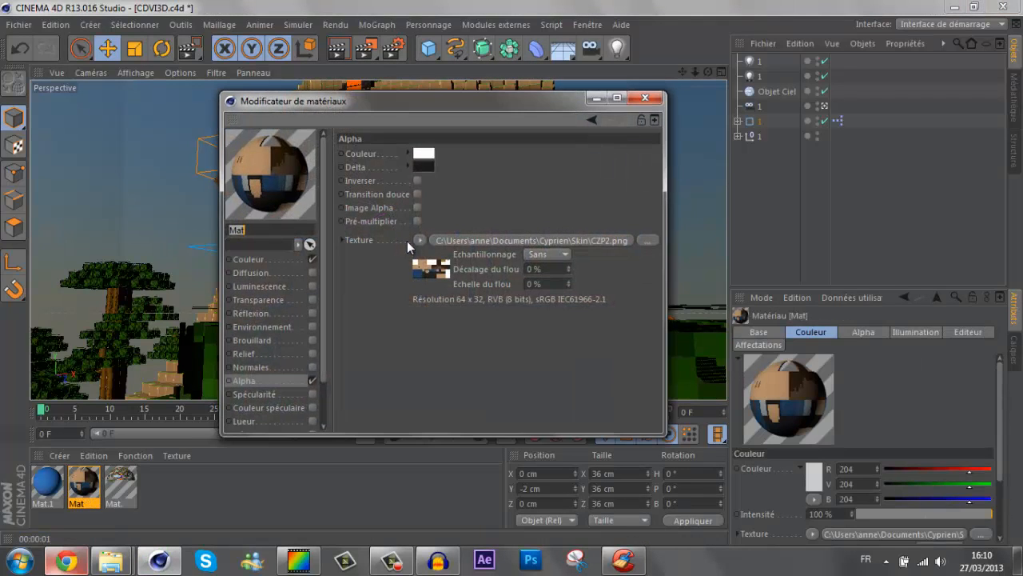
pyautogui.click(416, 207)
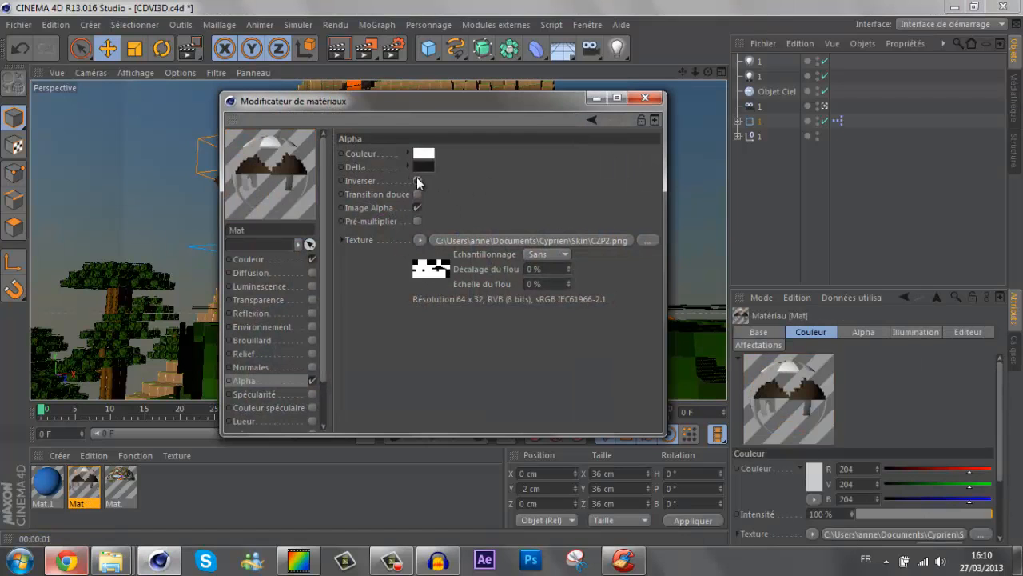
pyautogui.click(645, 97)
pyautogui.click(402, 60)
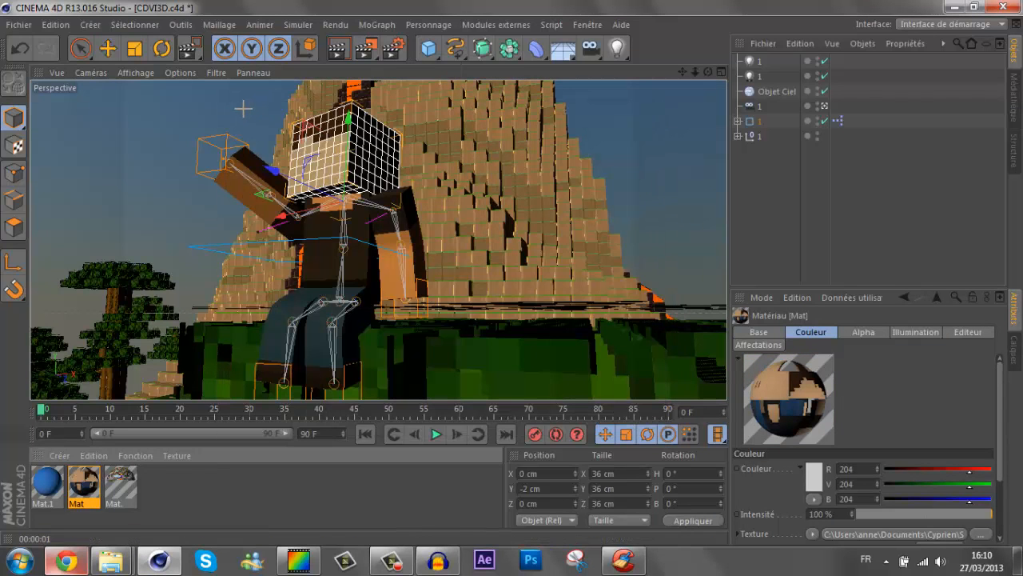
pyautogui.moveTo(245, 109); pyautogui.dragTo(437, 224)
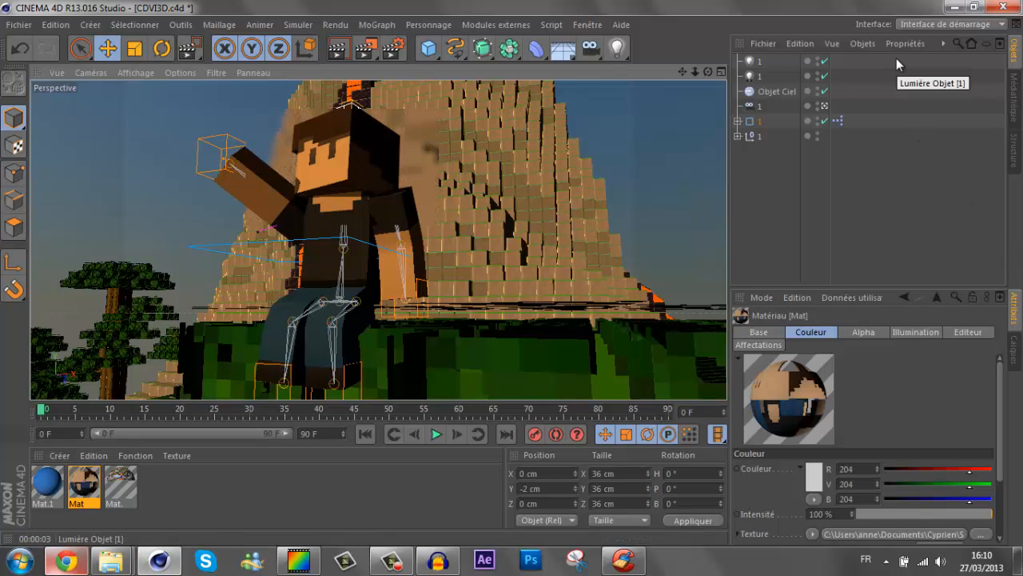
# - Render the camera view with the Depth of Field effect and save the project
pyautogui.click(392, 48)
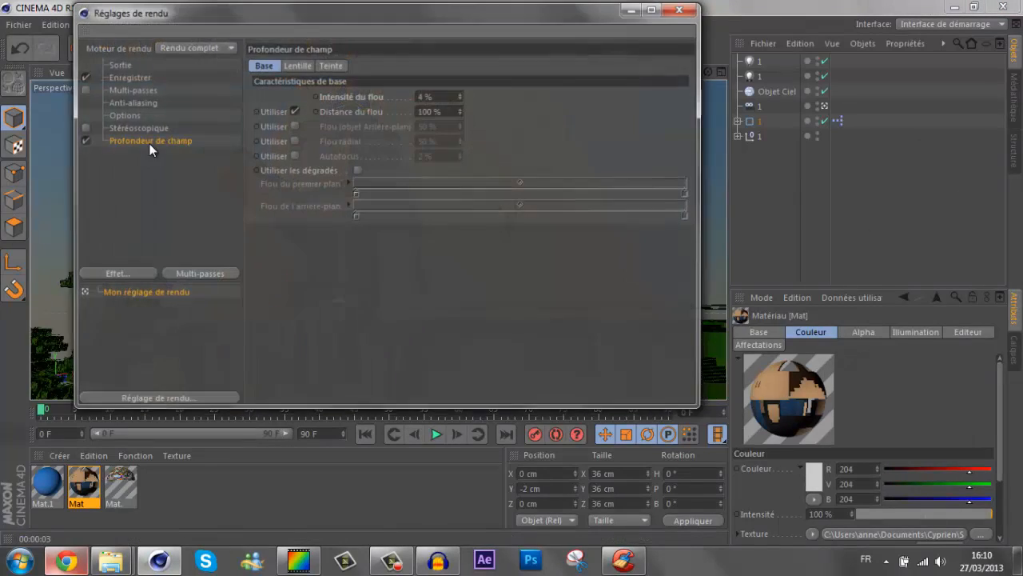
pyautogui.click(682, 8)
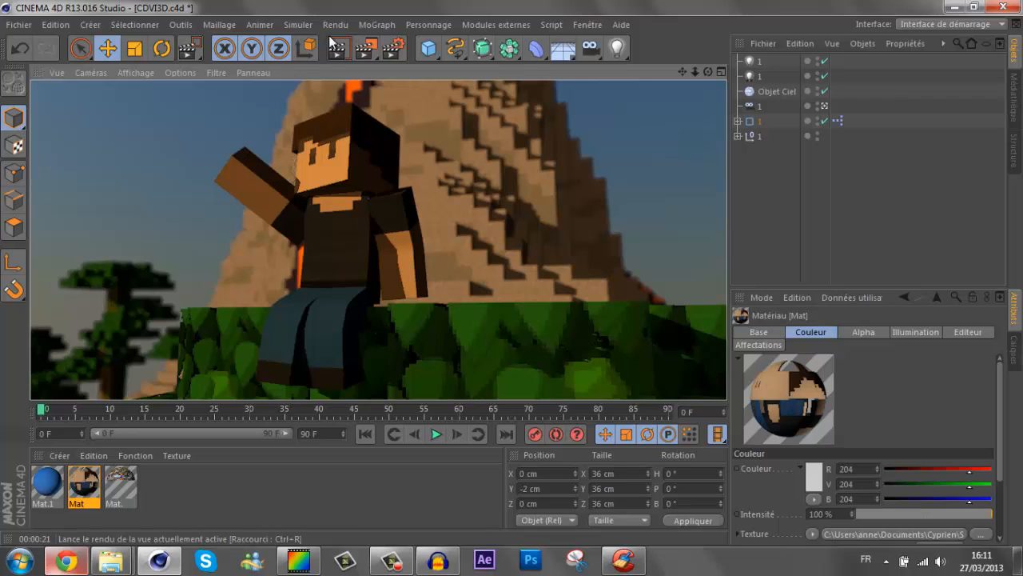
pyautogui.click(18, 24)
pyautogui.click(64, 147)
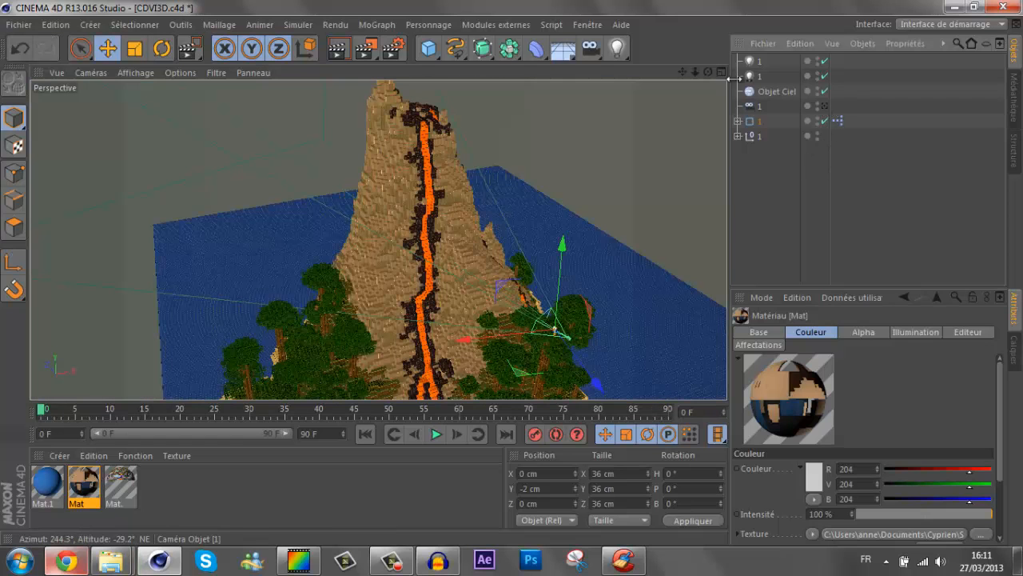
# - Select the lava stream on the volcano and duplicate the terrain material Mat. for it
pyautogui.click(431, 163)
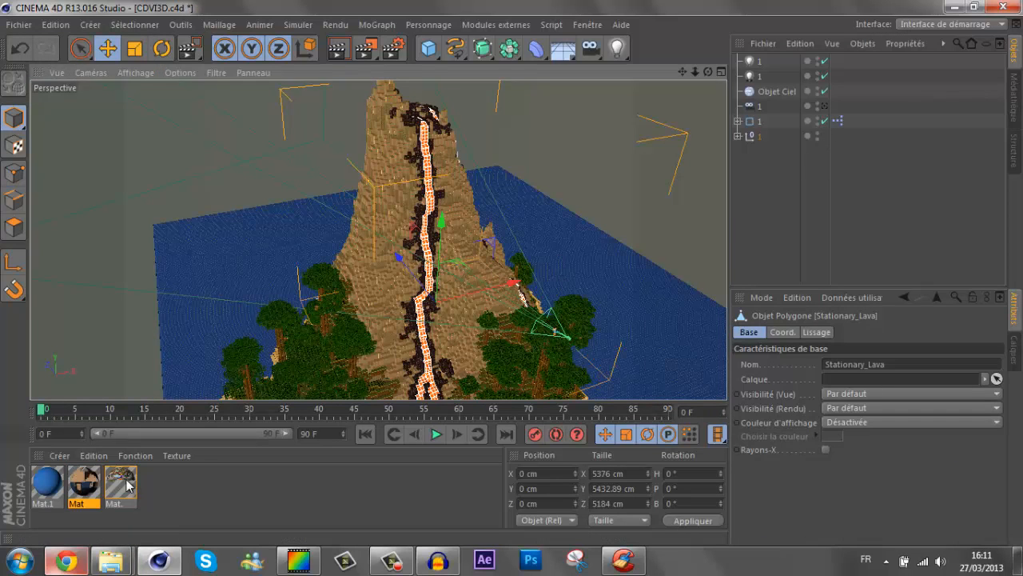
pyautogui.moveTo(128, 484); pyautogui.dragTo(188, 476)
pyautogui.doubleClick(157, 482)
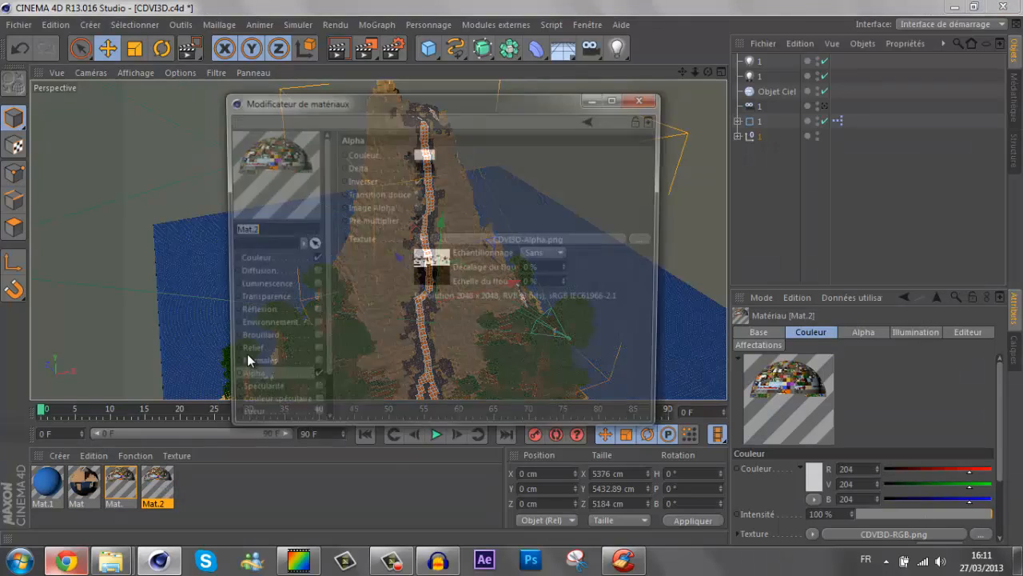
# - Check the duplicated material's colour channel and render a close view of the lava stream
pyautogui.click(253, 260)
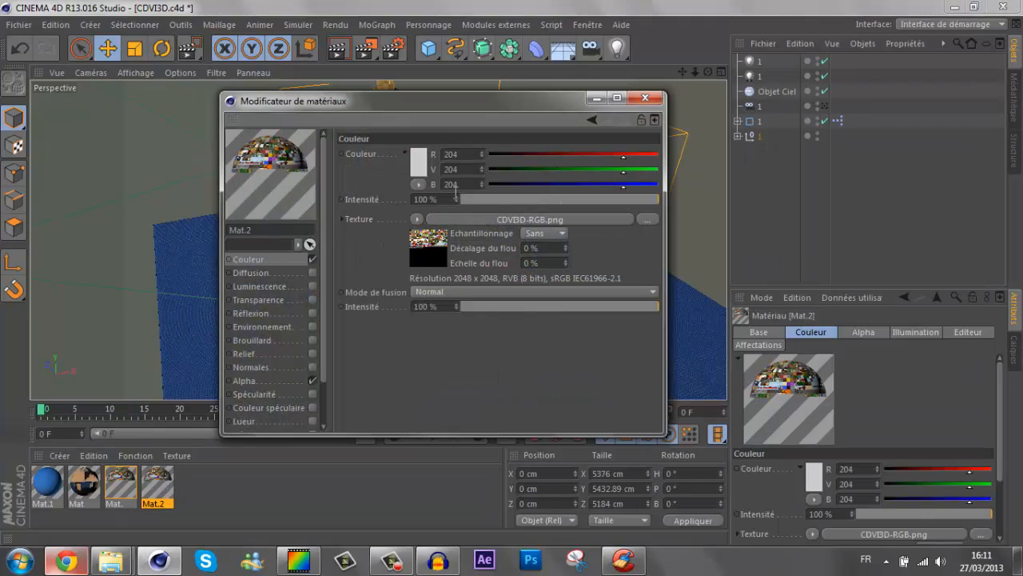
pyautogui.click(644, 97)
pyautogui.scroll(5, 421, 146)
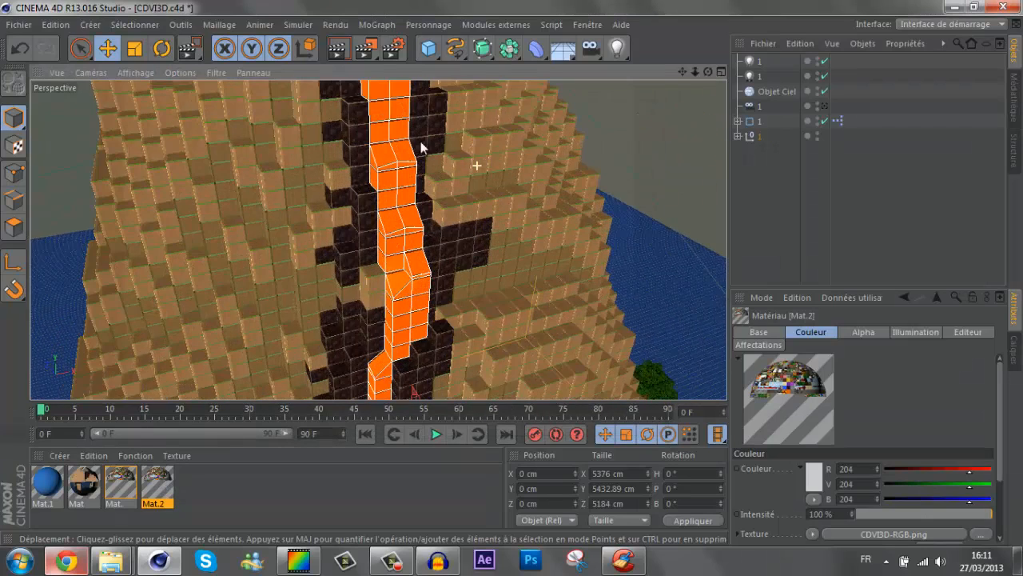
pyautogui.click(337, 51)
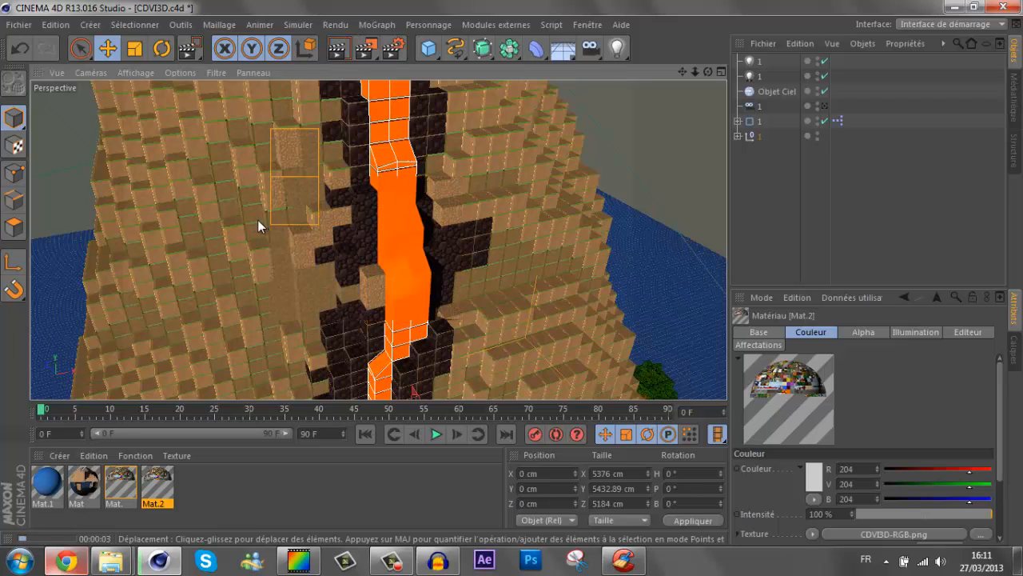
# - Enable luminescence on the duplicated material Mat.2 and copy the CDVI3D-RGB.png texture from its colour channel into it
pyautogui.doubleClick(157, 481)
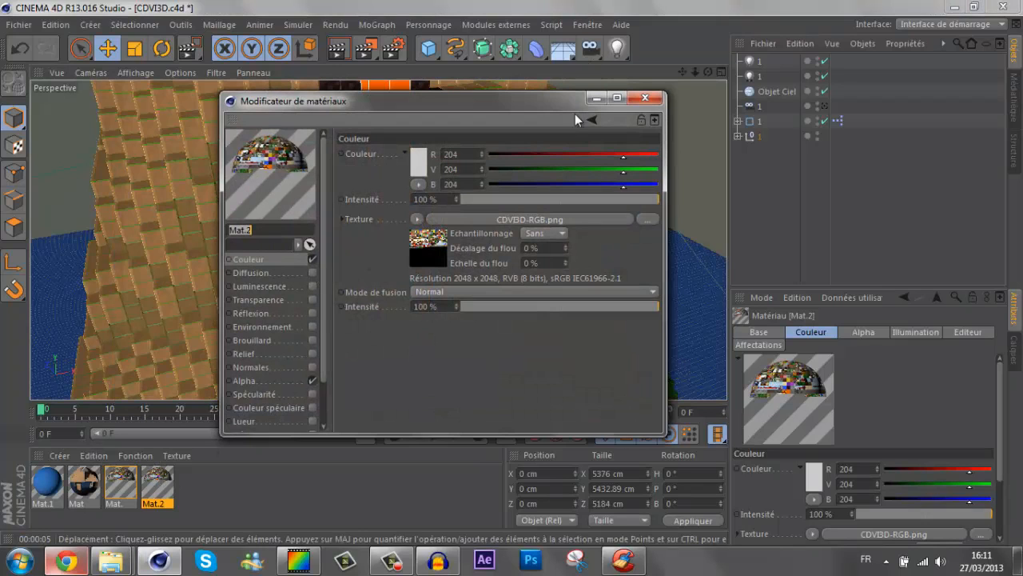
pyautogui.moveTo(410, 435); pyautogui.dragTo(410, 485)
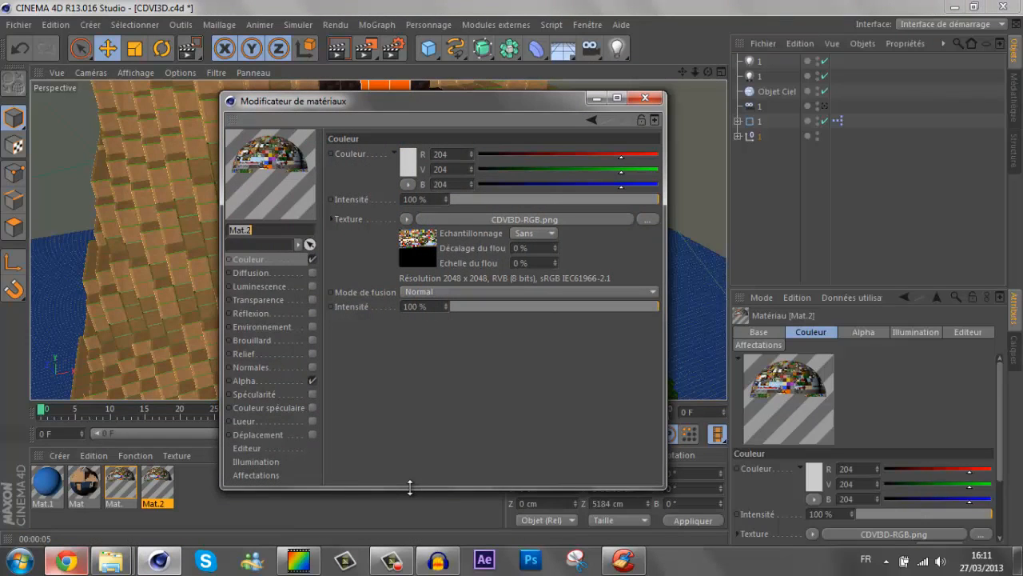
pyautogui.click(287, 269)
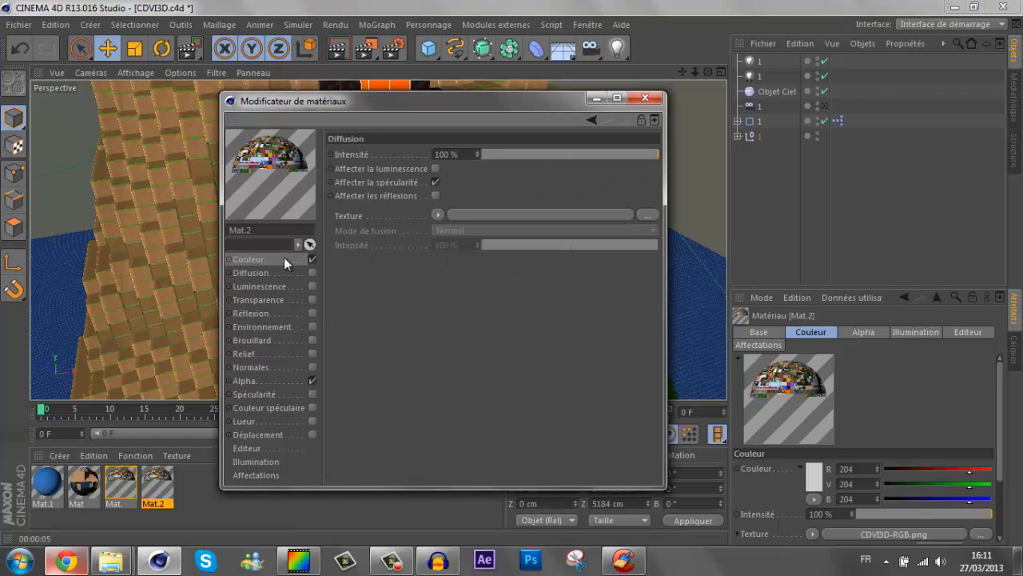
pyautogui.click(284, 259)
pyautogui.click(406, 218)
pyautogui.click(418, 240)
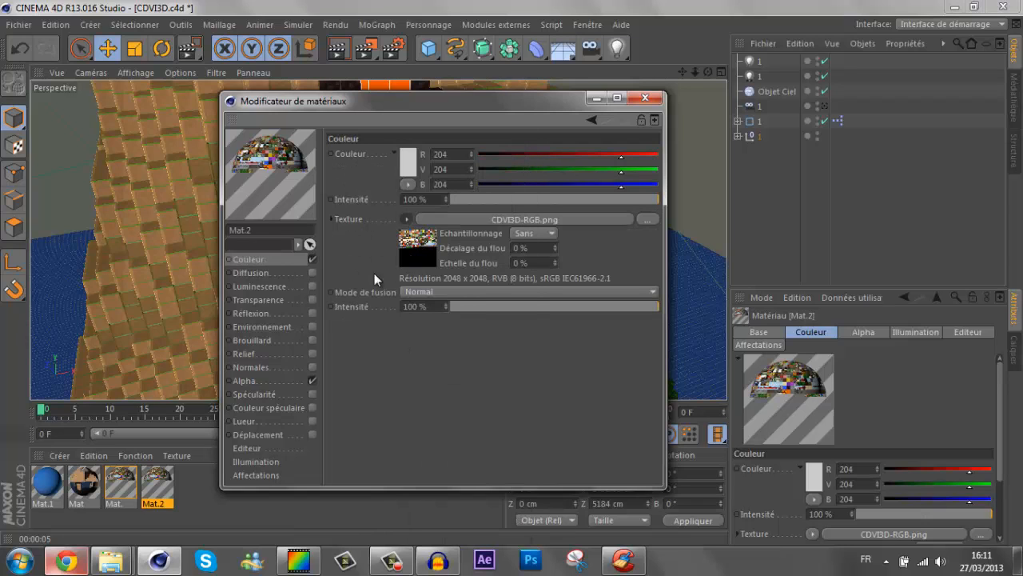
pyautogui.click(312, 286)
pyautogui.click(408, 220)
pyautogui.click(425, 249)
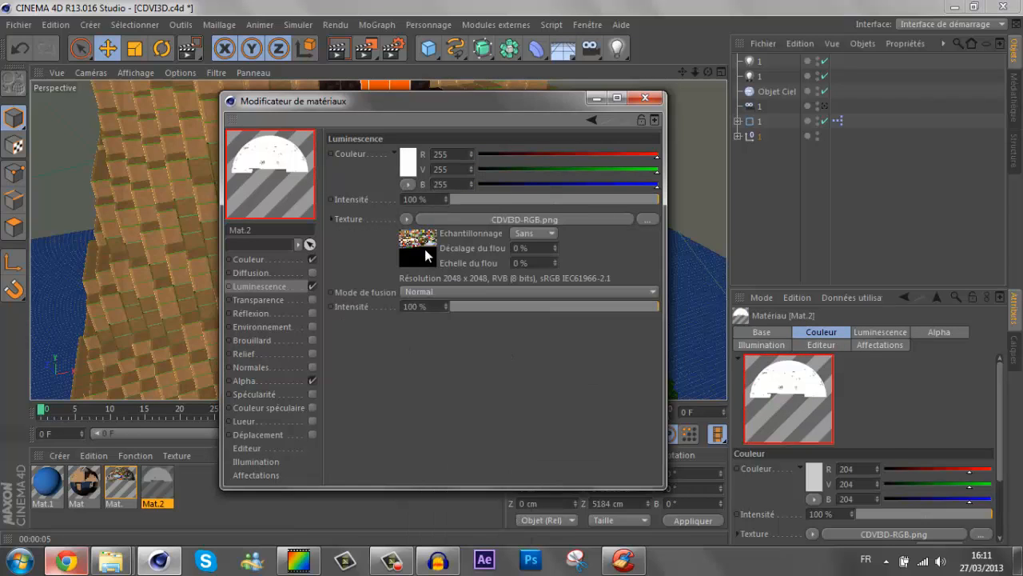
# - Set the luminescence colour of Mat.2 to orange with hue 30°, RGB 255, 127, 0
pyautogui.click(407, 163)
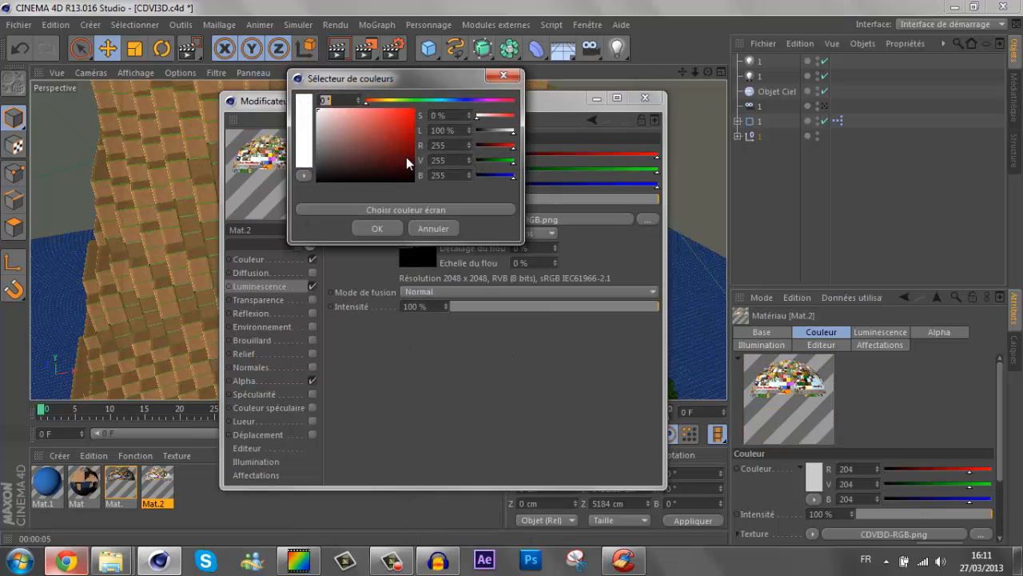
pyautogui.write('30')
pyautogui.press('Return')
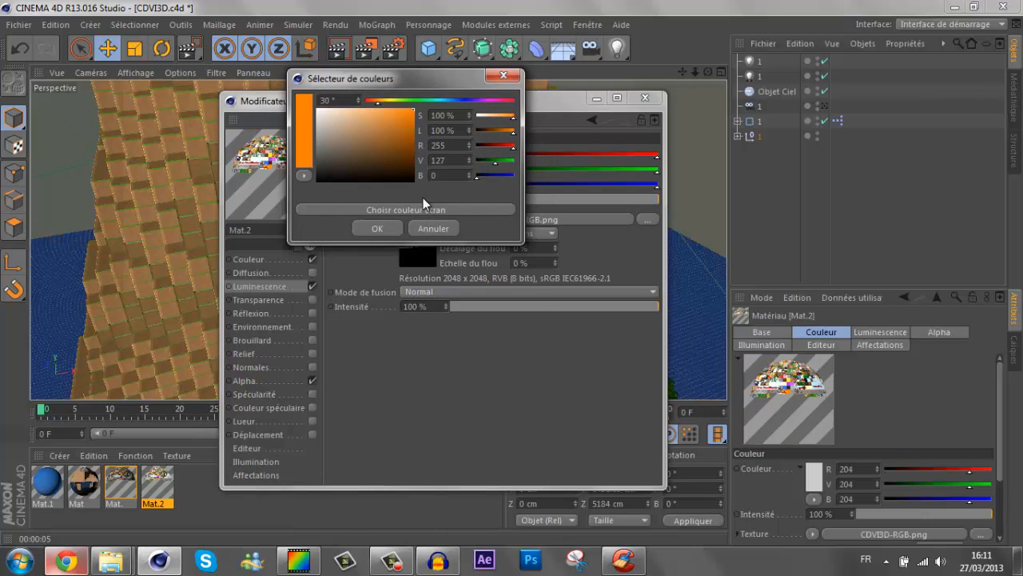
pyautogui.click(377, 229)
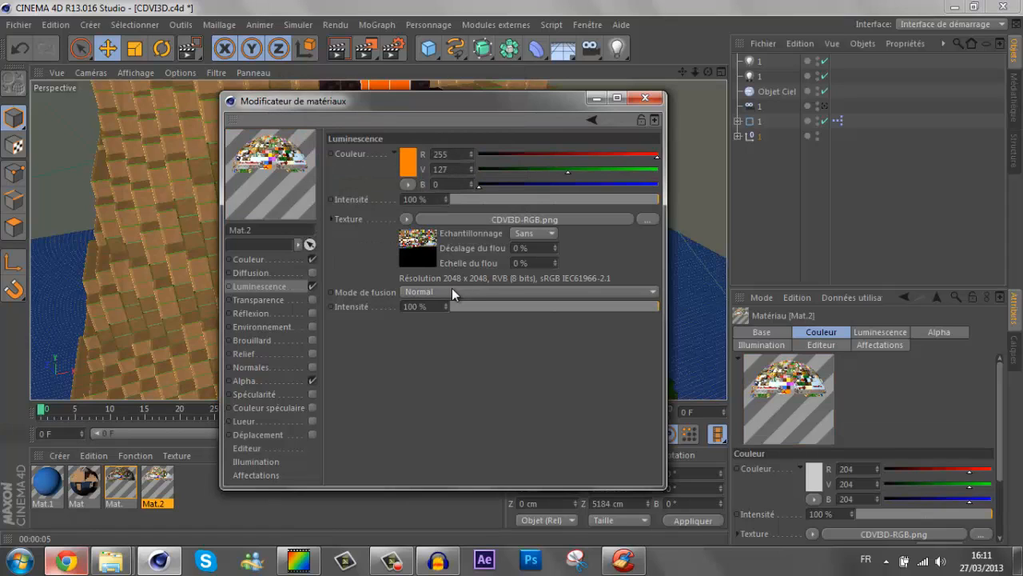
# - Compare the Normal and Produit blend modes for the luminescence texture and keep Produit
pyautogui.click(426, 291)
pyautogui.click(426, 339)
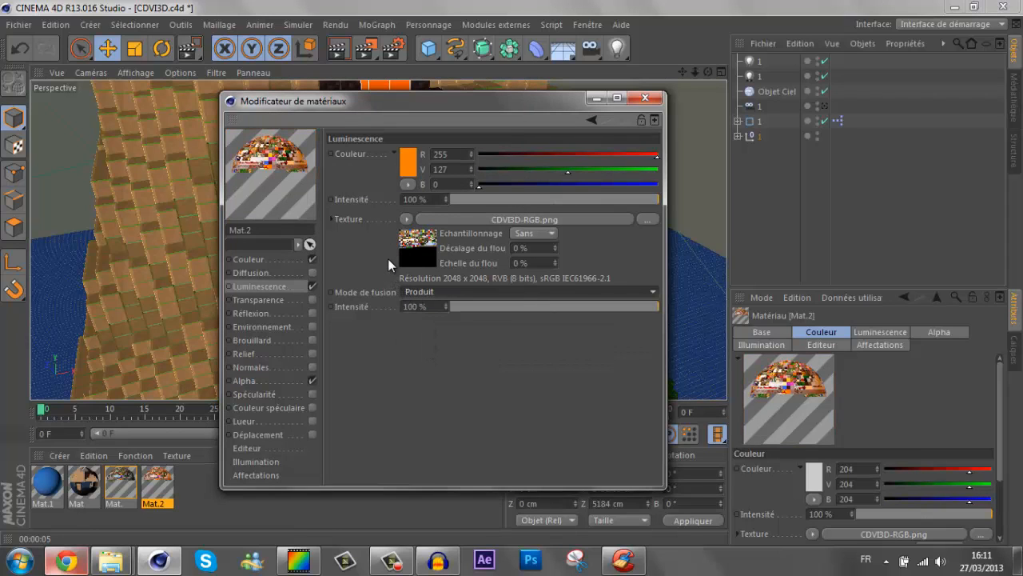
pyautogui.click(427, 294)
pyautogui.click(428, 295)
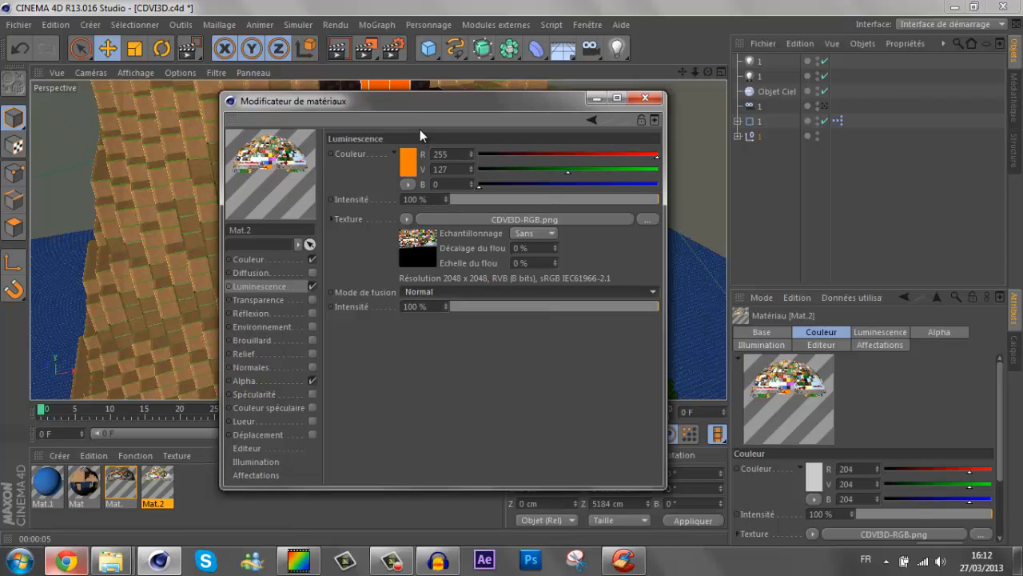
pyautogui.click(417, 293)
pyautogui.click(417, 294)
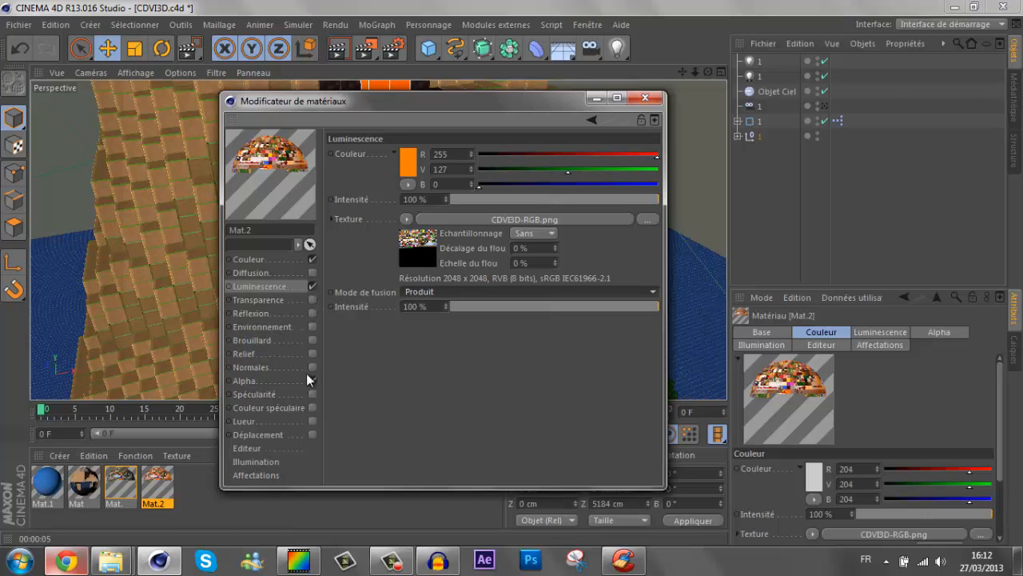
# - Enable glow on Mat.2 with inner intensity 16%, outer intensity 96% and radius 4 cm
pyautogui.click(310, 422)
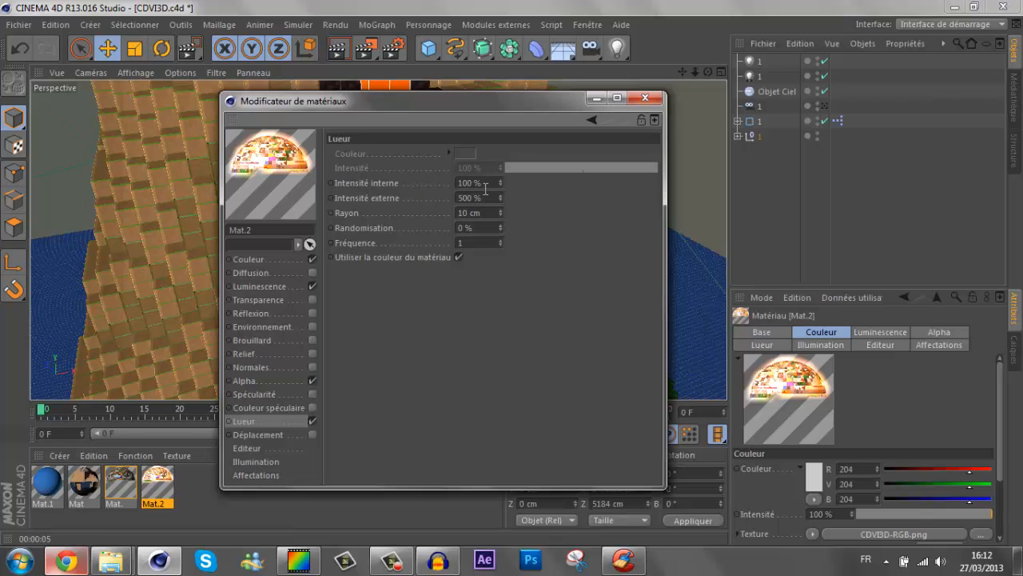
pyautogui.click(482, 193)
pyautogui.write('96')
pyautogui.hotkey('shift', 'Tab')
pyautogui.write('16')
pyautogui.press('Return')
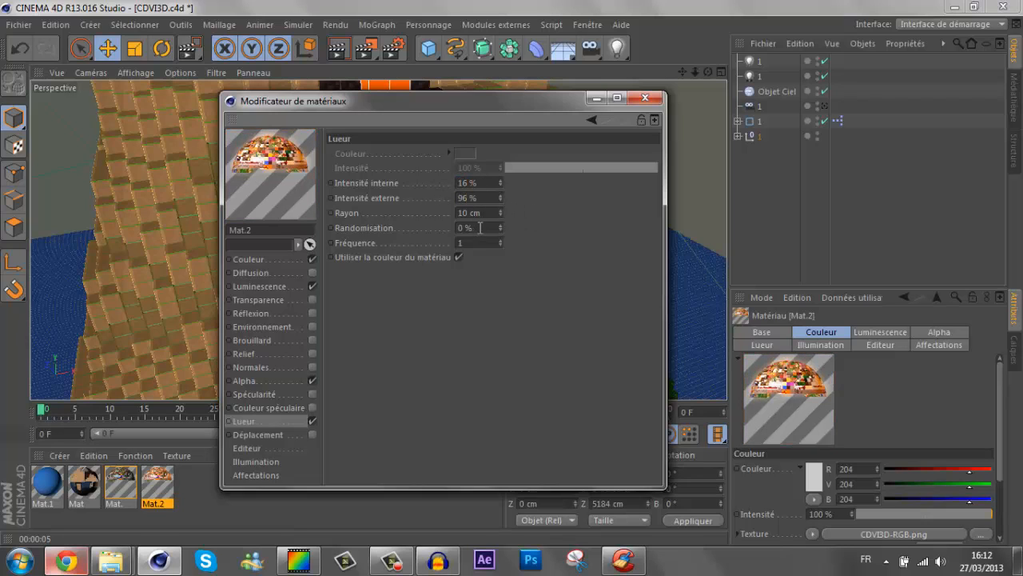
pyautogui.click(484, 228)
pyautogui.doubleClick(482, 211)
pyautogui.write('6')
pyautogui.press('Return')
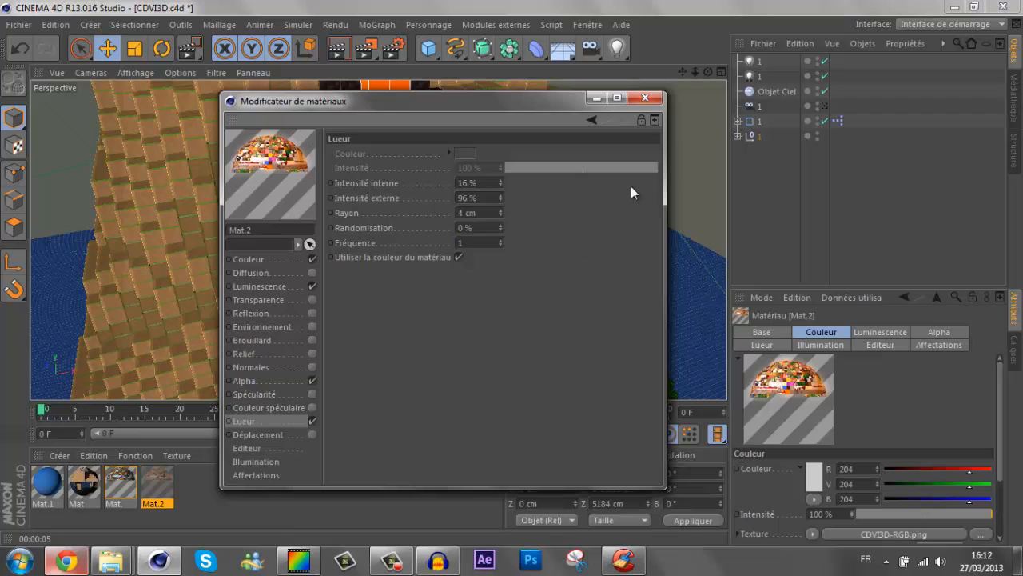
pyautogui.click(655, 97)
# - Render the lava stream in the viewport from two increasingly close views to check the glow
pyautogui.scroll(2, 367, 105)
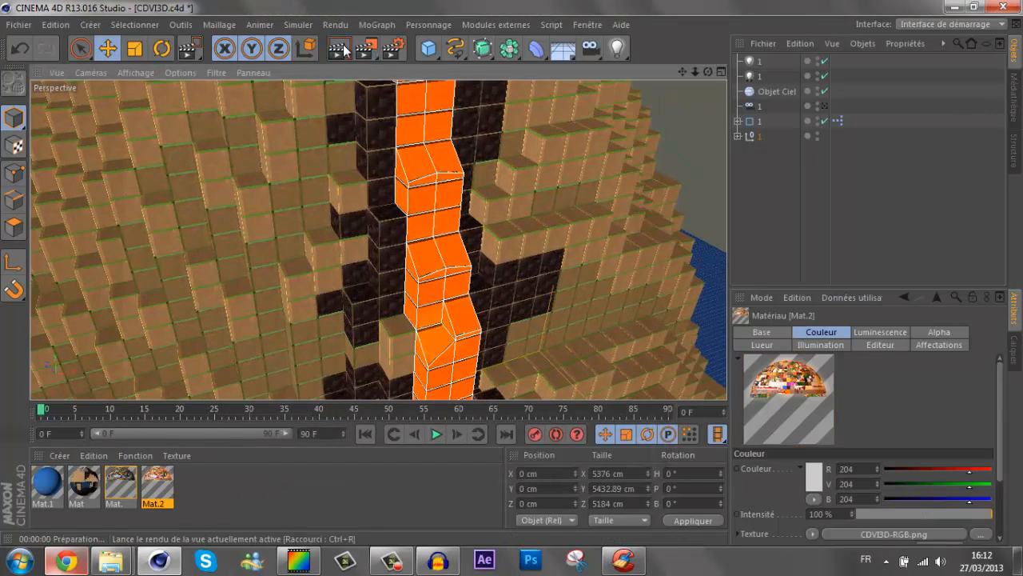
pyautogui.click(338, 48)
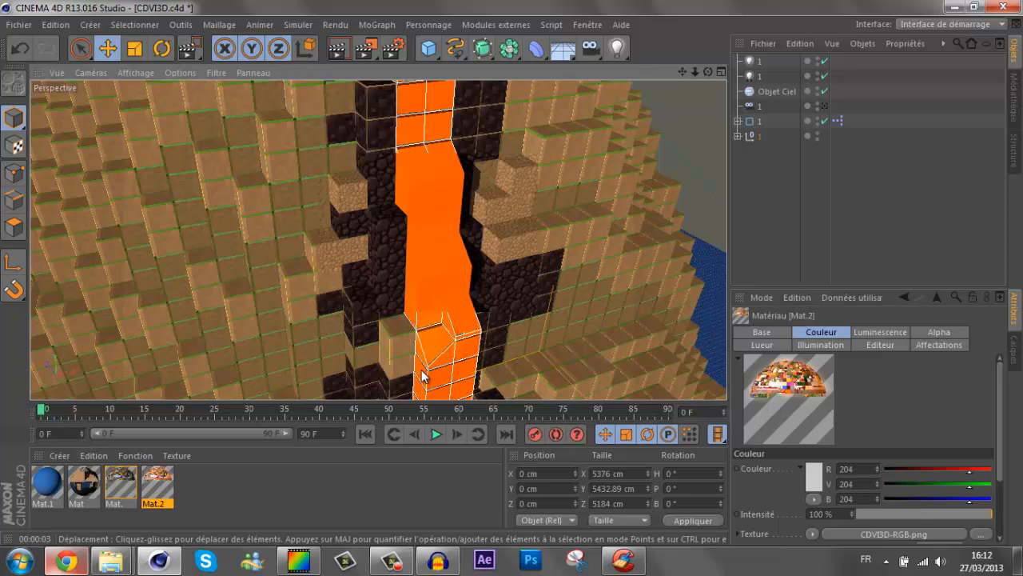
pyautogui.scroll(10, 418, 327)
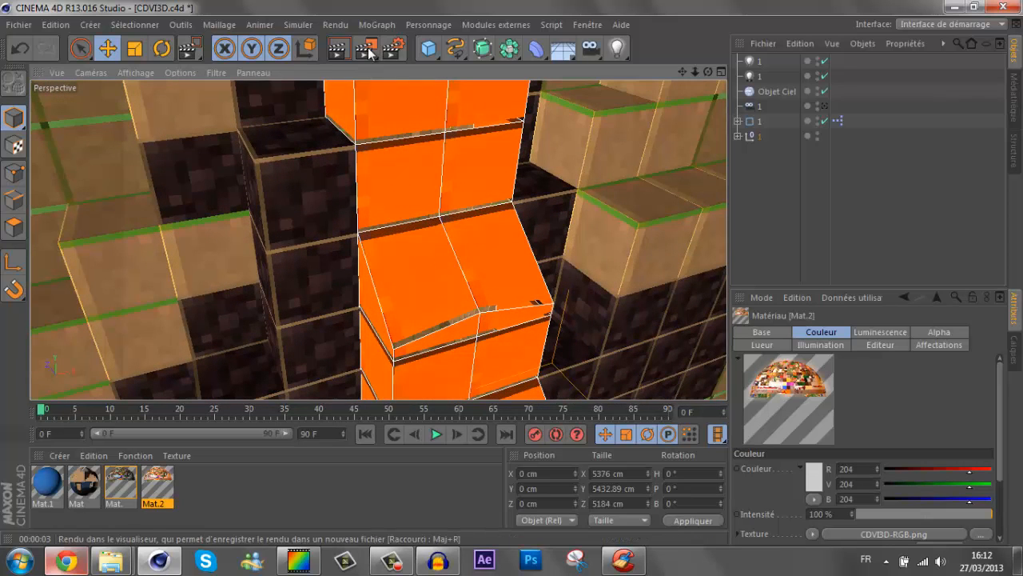
pyautogui.hotkey('ctrl', 'r')
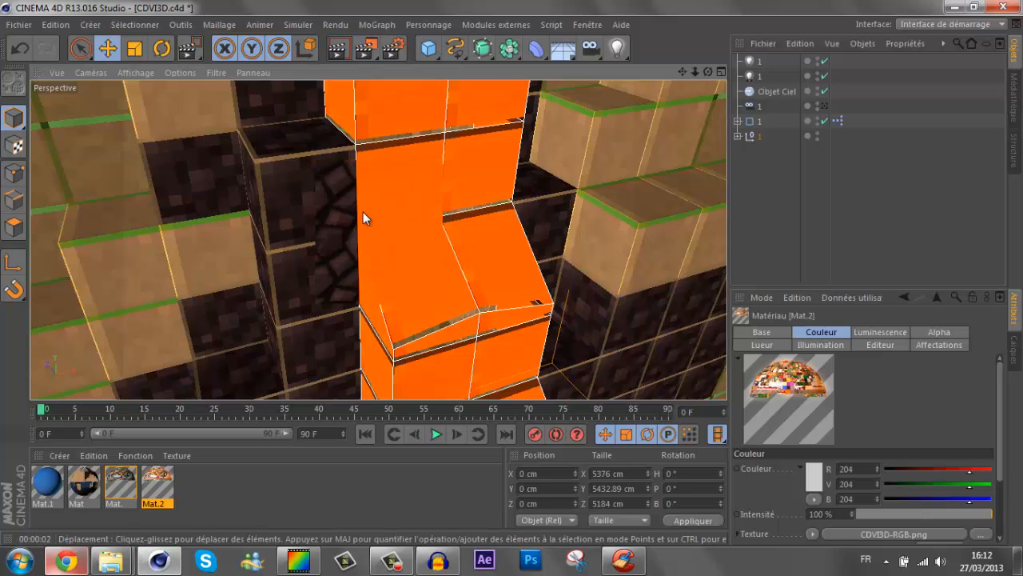
# - Increase the glow radius of Mat.2 to 8 cm
pyautogui.doubleClick(156, 482)
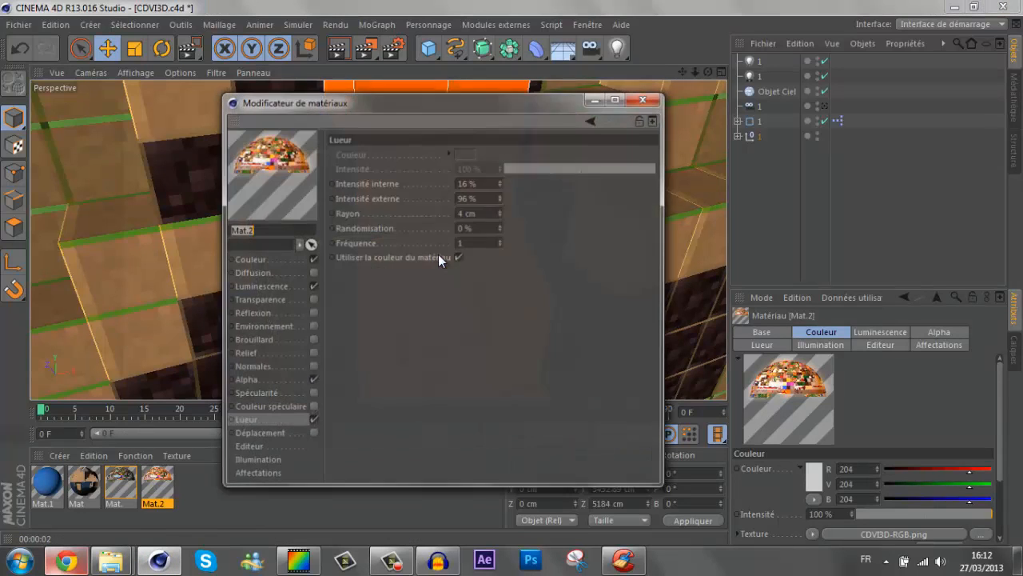
pyautogui.moveTo(497, 215); pyautogui.dragTo(498, 209)
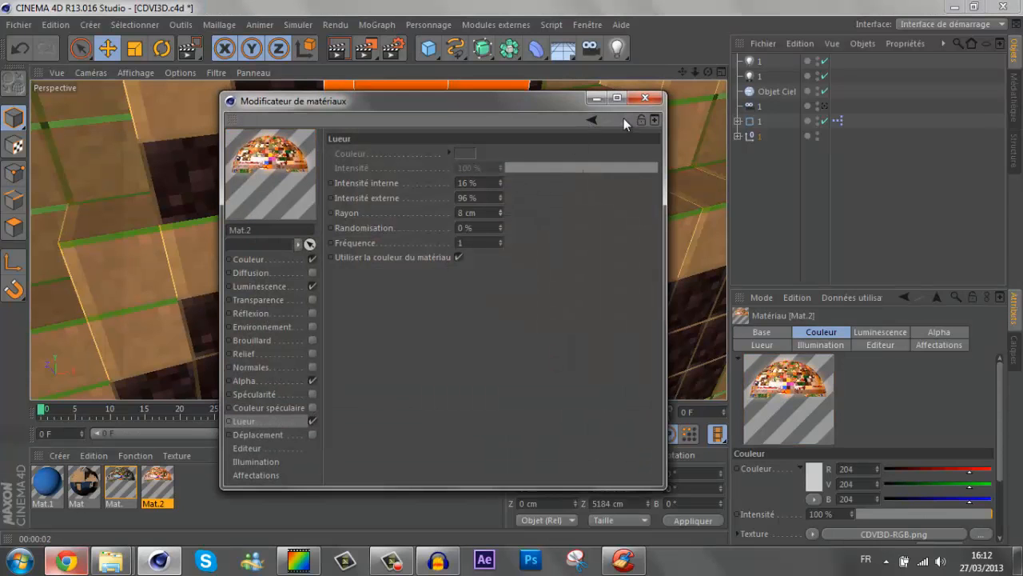
pyautogui.click(645, 99)
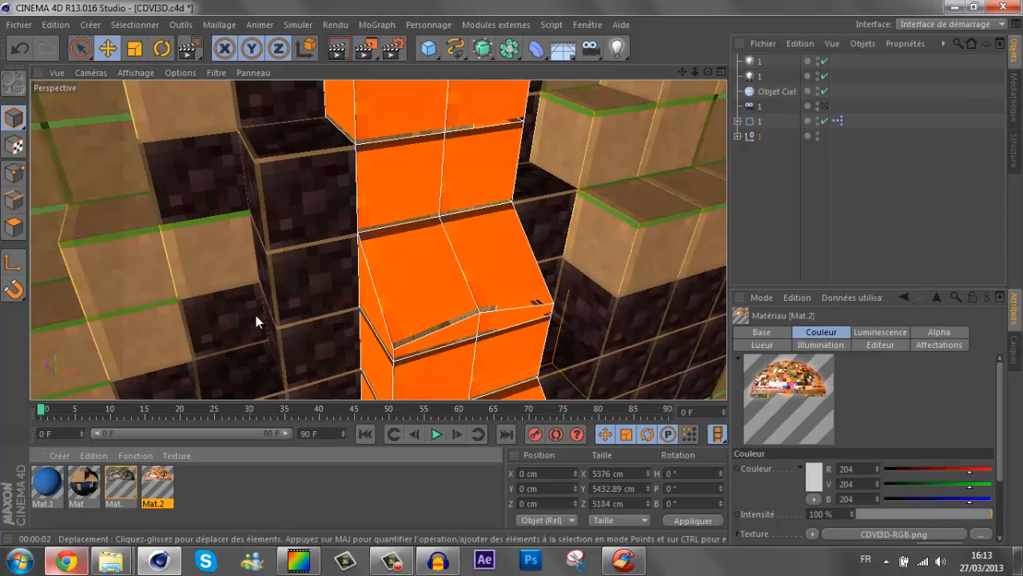
# - Set the glow of Mat.2 to inner intensity 100%, outer intensity 500% and radius 10 cm
pyautogui.doubleClick(164, 500)
pyautogui.click(472, 197)
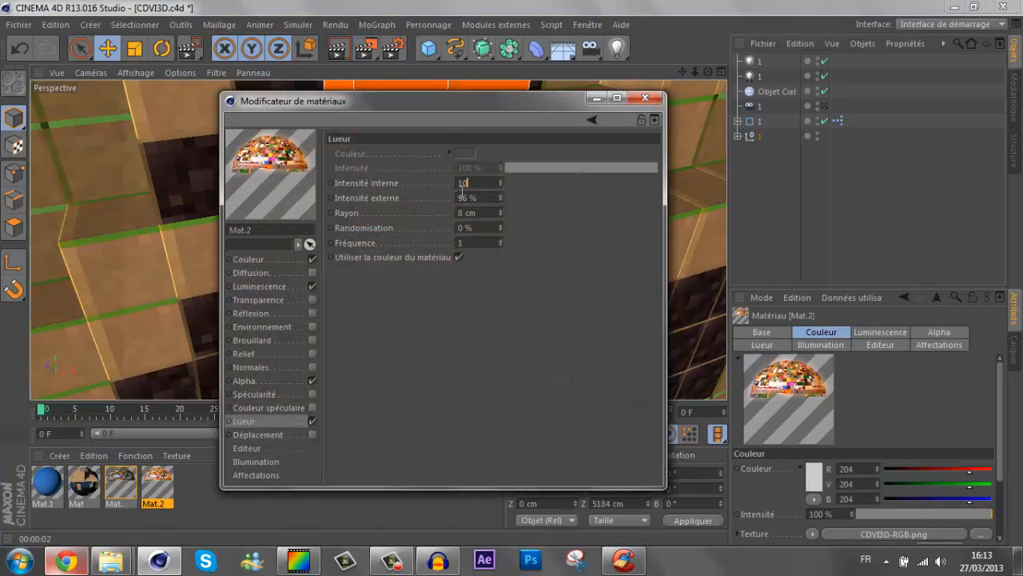
pyautogui.write('5')
pyautogui.press('Return')
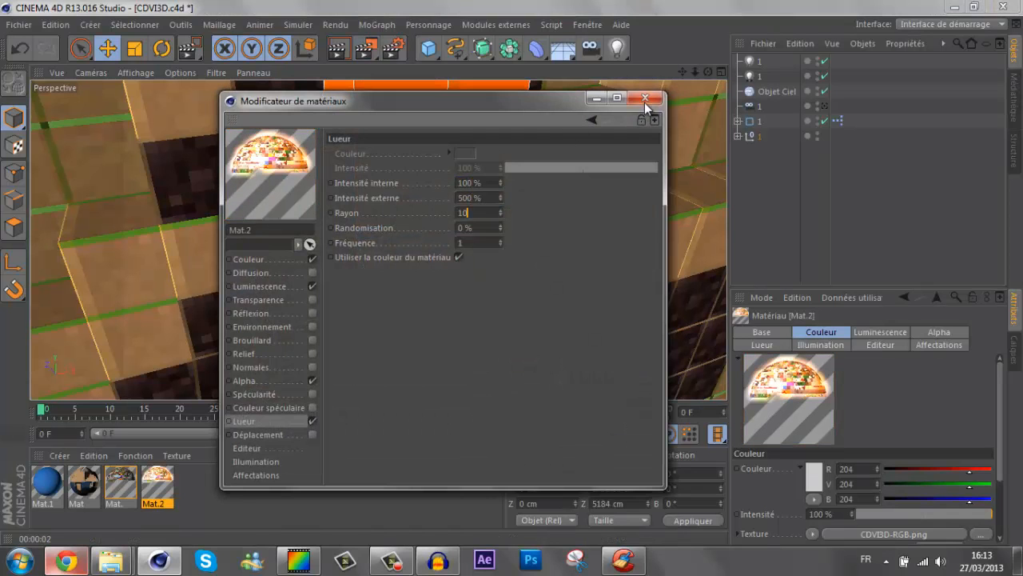
pyautogui.click(645, 98)
# - Render a region around the lava stream and check the glow effect entry in the render settings
pyautogui.moveTo(345, 47); pyautogui.dragTo(407, 86)
pyautogui.moveTo(341, 199); pyautogui.dragTo(472, 299)
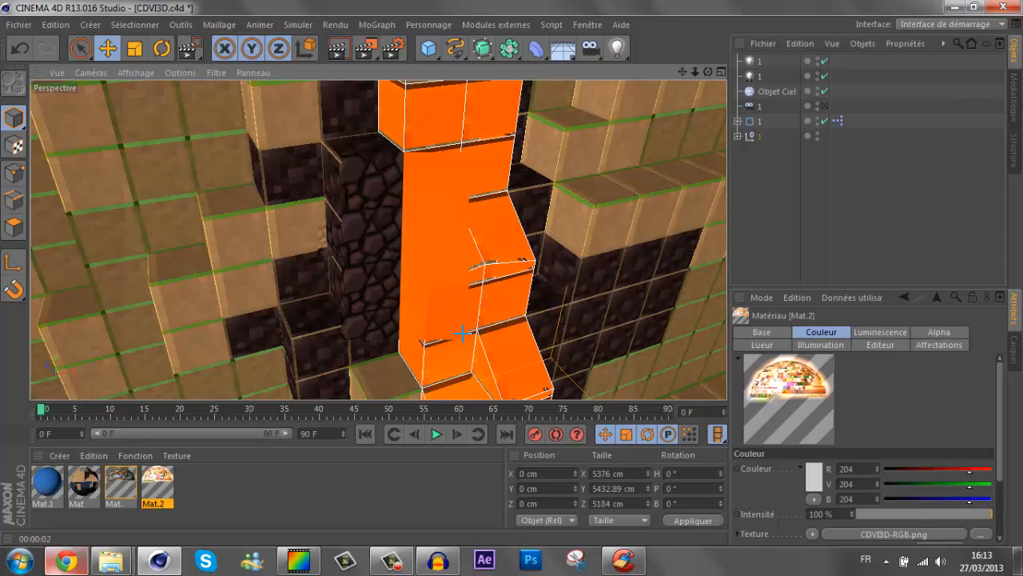
pyautogui.click(393, 49)
pyautogui.click(134, 154)
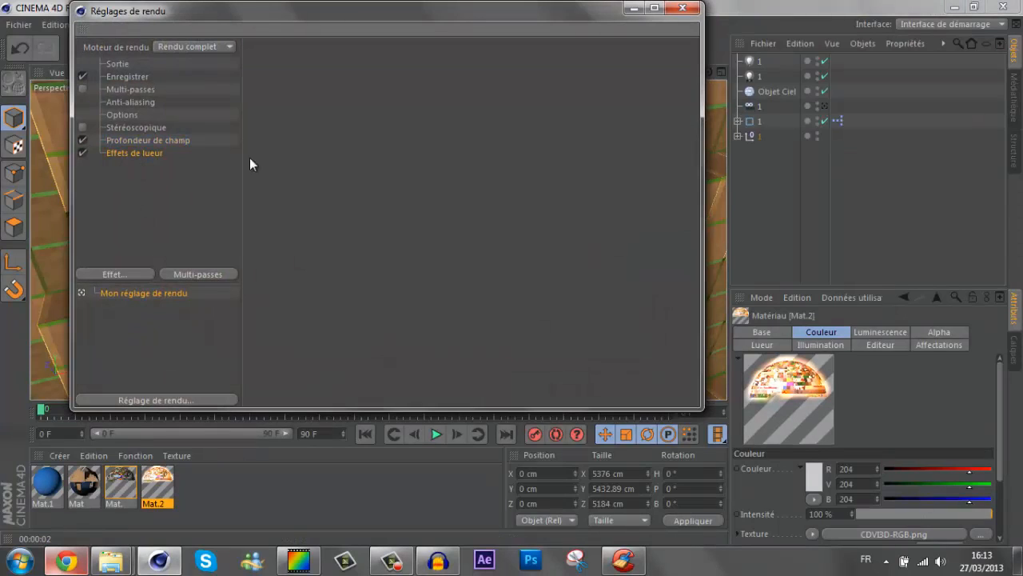
pyautogui.click(682, 8)
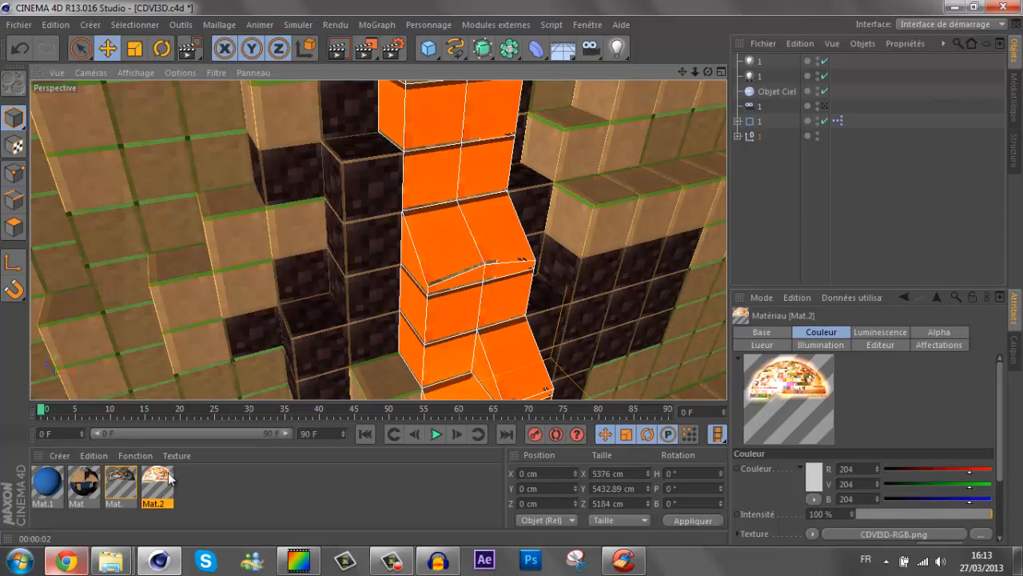
# - Replace the material on the Stationary_Lava object's texture tag with Mat.2
pyautogui.click(737, 136)
pyautogui.scroll(-4, 739, 140)
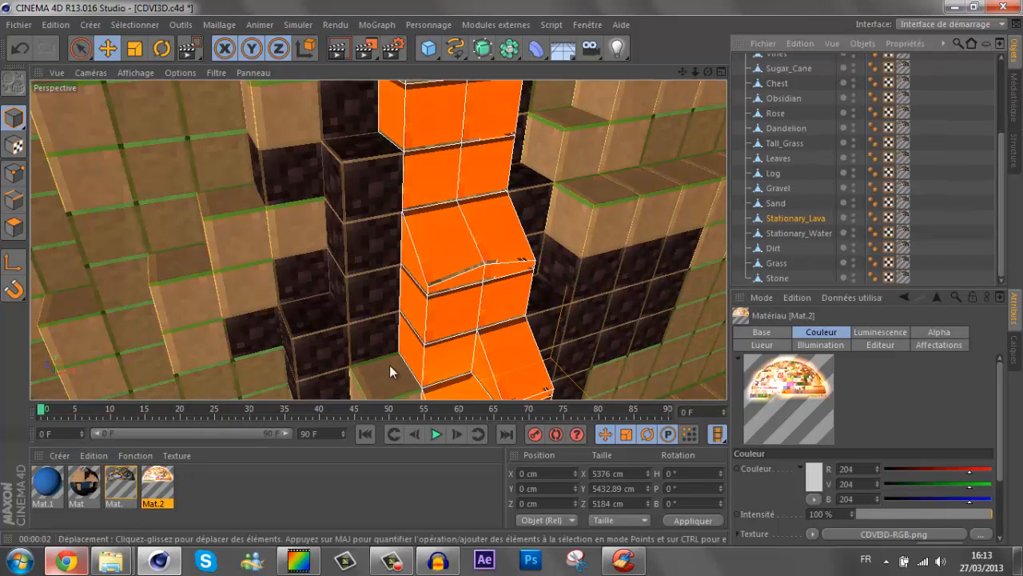
pyautogui.moveTo(465, 302); pyautogui.dragTo(899, 216)
# - Render a region over the edge of the lava stream to check the newly assigned material
pyautogui.moveTo(682, 72); pyautogui.dragTo(594, 64)
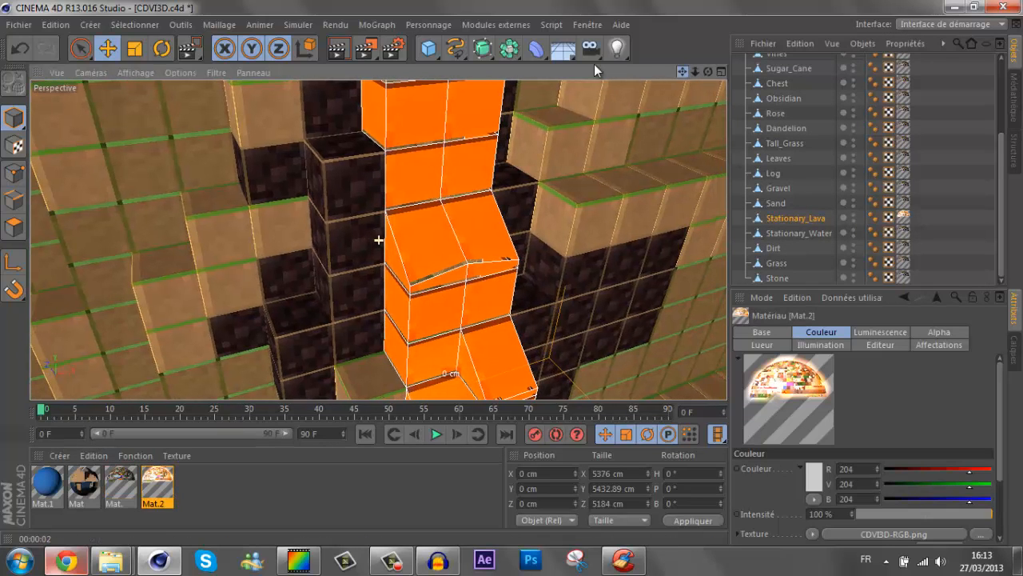
pyautogui.moveTo(373, 51); pyautogui.dragTo(402, 61)
pyautogui.moveTo(346, 138); pyautogui.dragTo(444, 299)
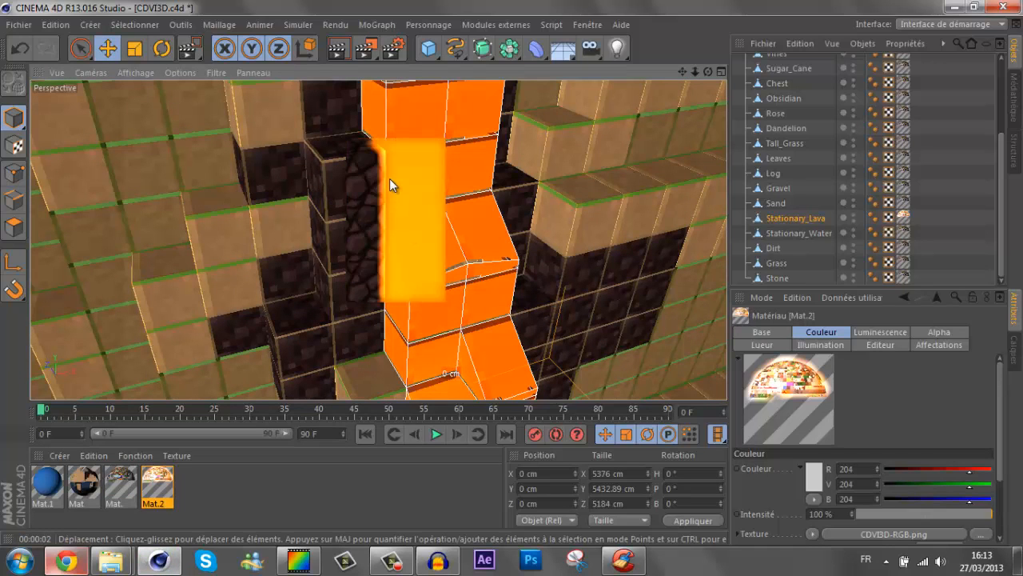
# - Set the glow of Mat.2 to inner intensity 16%, outer intensity 90% and radius 4 cm
pyautogui.doubleClick(159, 480)
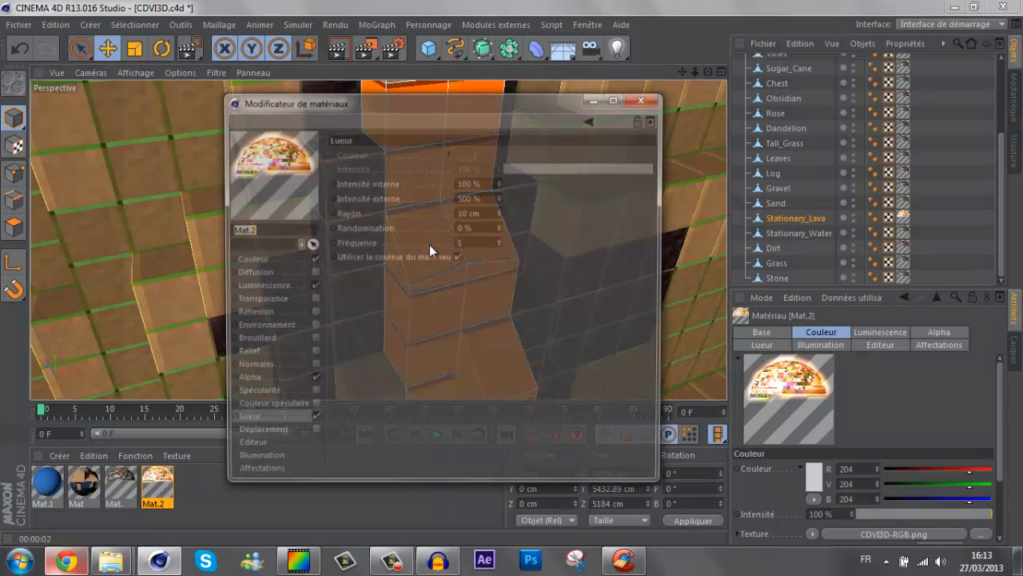
pyautogui.moveTo(482, 213); pyautogui.dragTo(375, 197)
pyautogui.write('4')
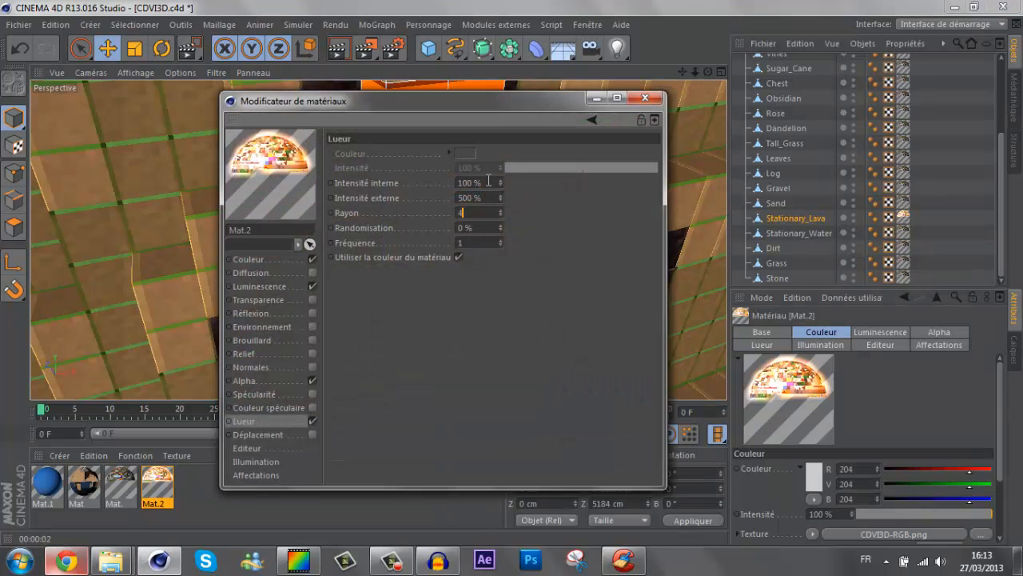
pyautogui.moveTo(489, 183); pyautogui.dragTo(436, 184)
pyautogui.write('16')
pyautogui.moveTo(493, 197); pyautogui.dragTo(436, 199)
pyautogui.write('90')
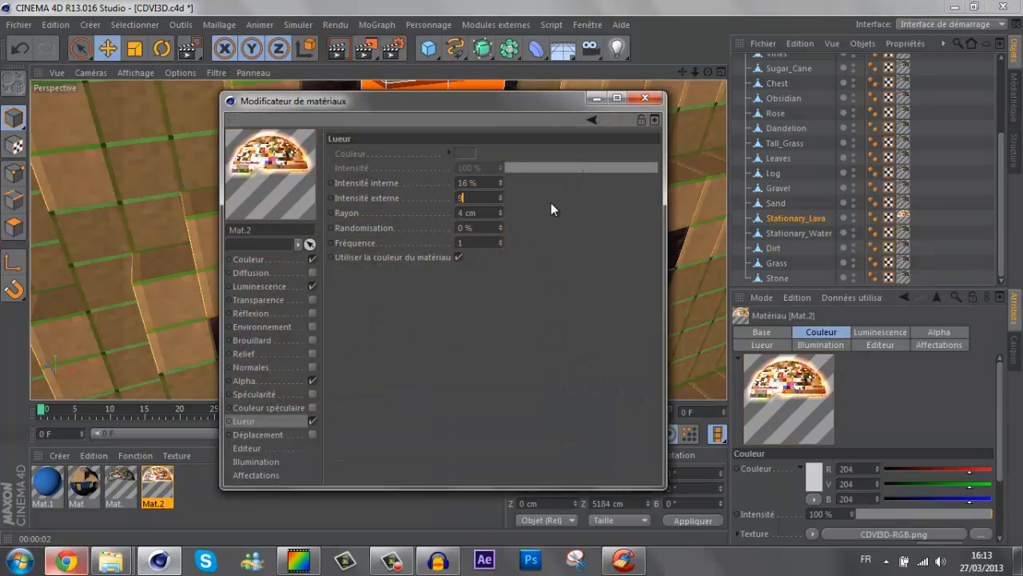
pyautogui.press('Return')
pyautogui.click(650, 97)
# - Render regions over the edge and the lower part of the lava stream to check the reduced glow
pyautogui.moveTo(369, 53); pyautogui.dragTo(387, 52)
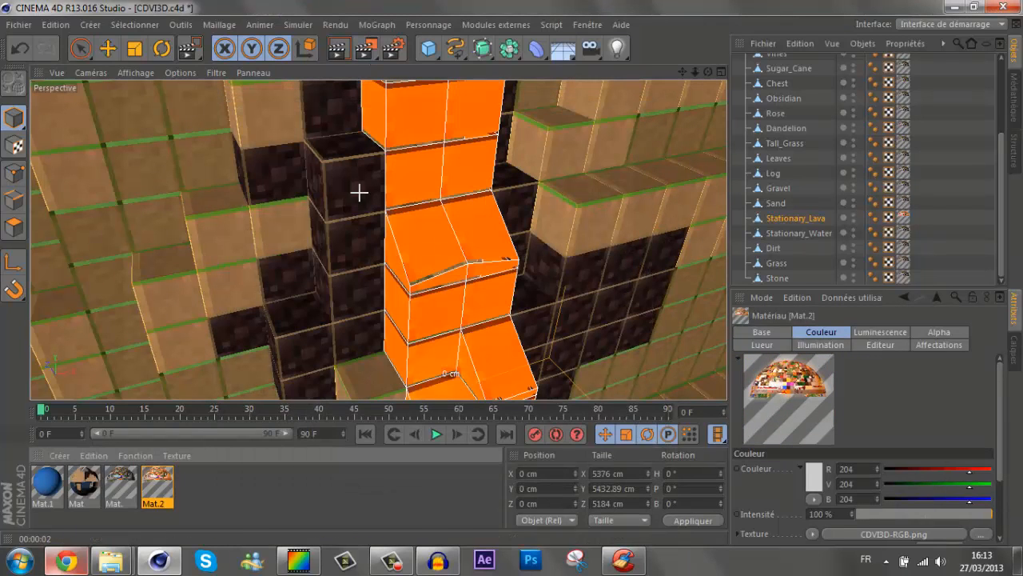
pyautogui.moveTo(344, 158); pyautogui.dragTo(424, 294)
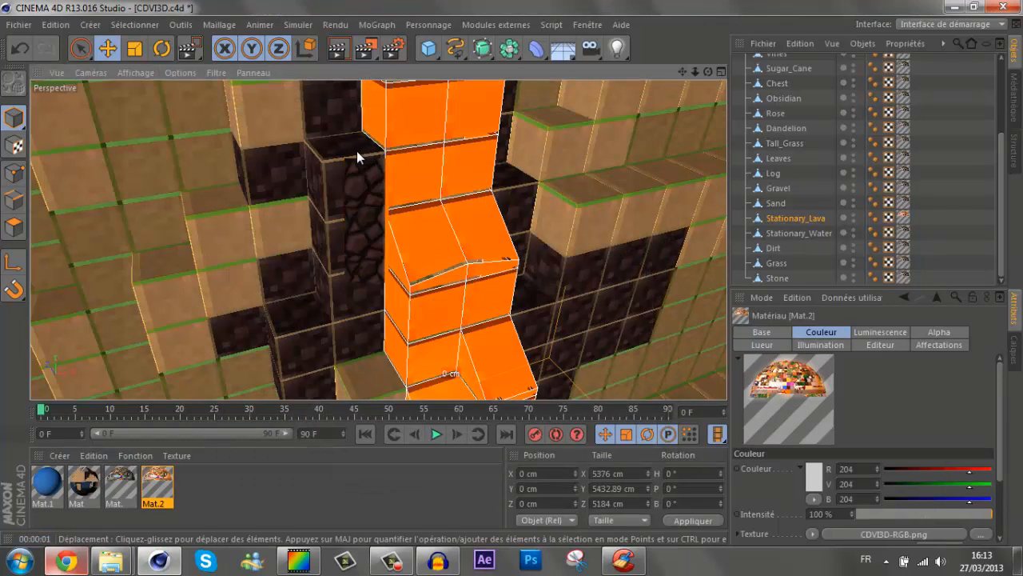
pyautogui.moveTo(366, 54); pyautogui.dragTo(387, 53)
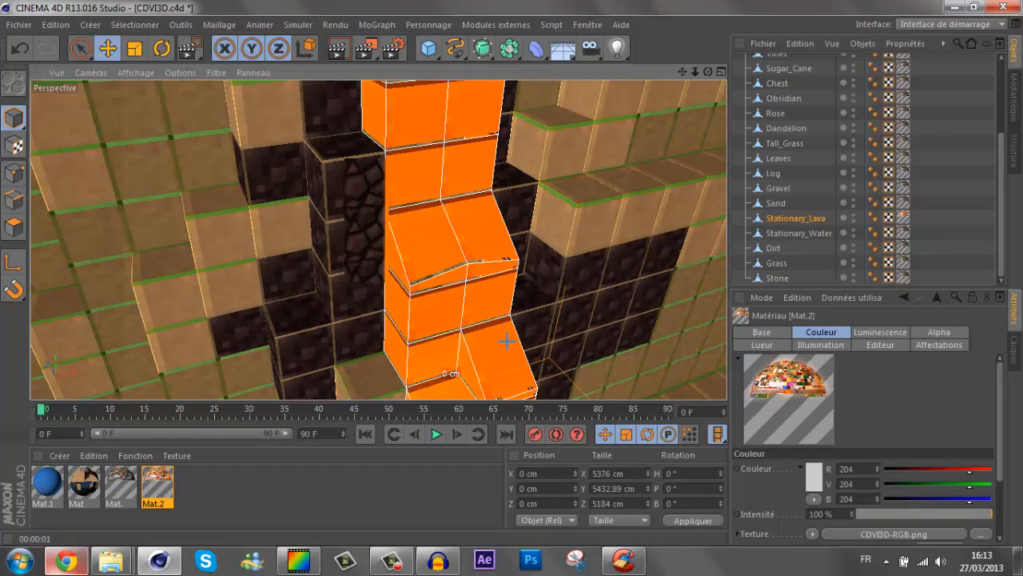
pyautogui.moveTo(410, 273); pyautogui.dragTo(496, 320)
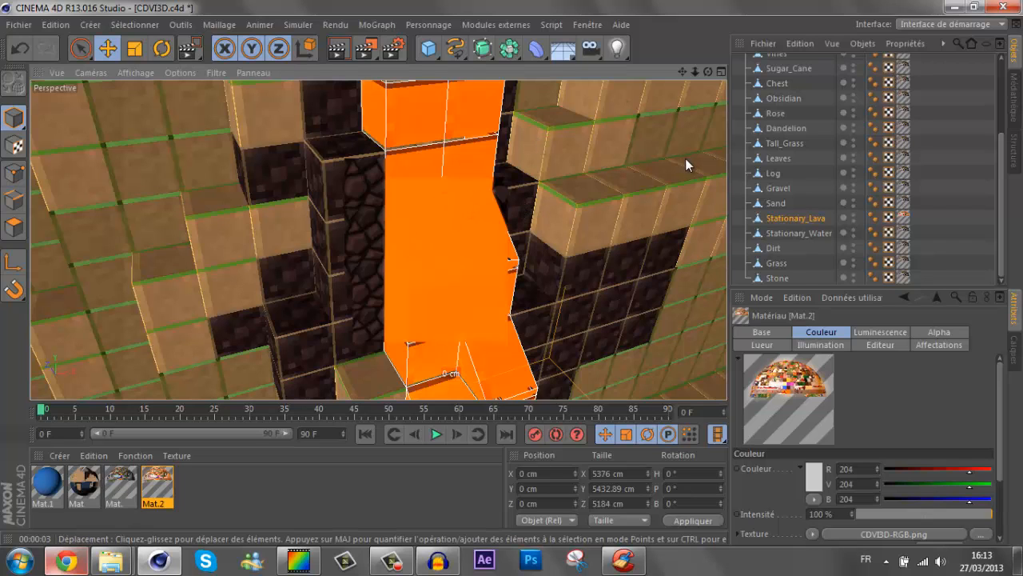
pyautogui.moveTo(697, 71); pyautogui.dragTo(512, 277)
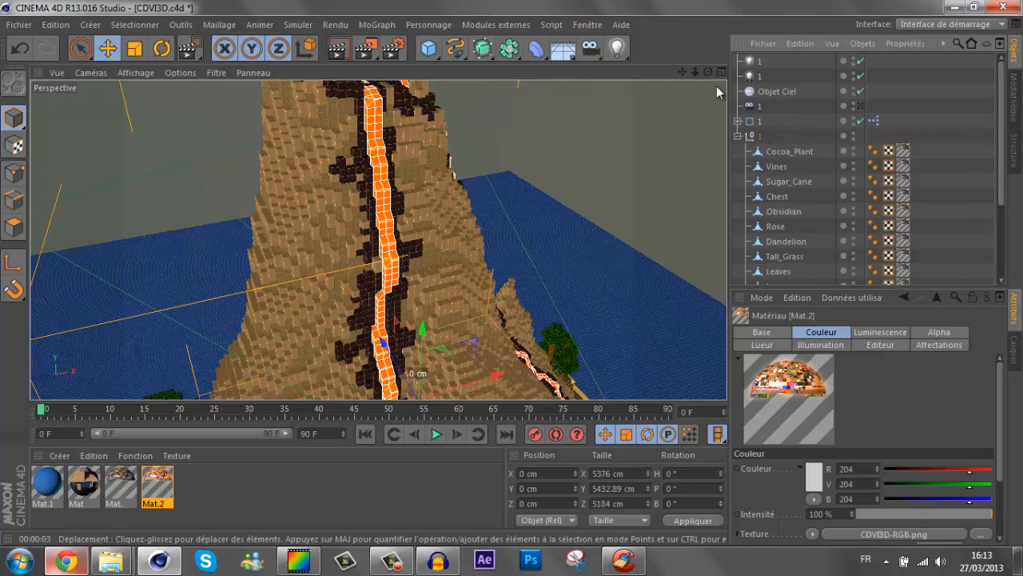
pyautogui.moveTo(698, 73); pyautogui.dragTo(497, 275)
pyautogui.click(393, 562)
pyautogui.click(673, 79)
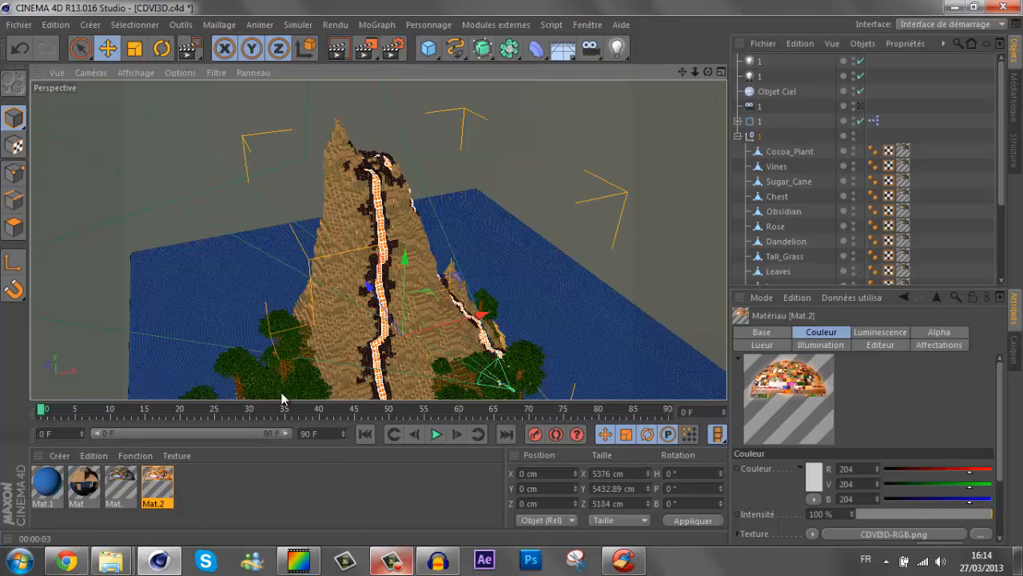
pyautogui.moveTo(682, 71); pyautogui.dragTo(512, 274)
# - Duplicate the block texture material Mat. and enable transparency on the copy with refraction 1.33 and intensity 80%
pyautogui.keyDown('ctrl'); pyautogui.moveTo(126, 499); pyautogui.dragTo(201, 493); pyautogui.keyUp('ctrl')
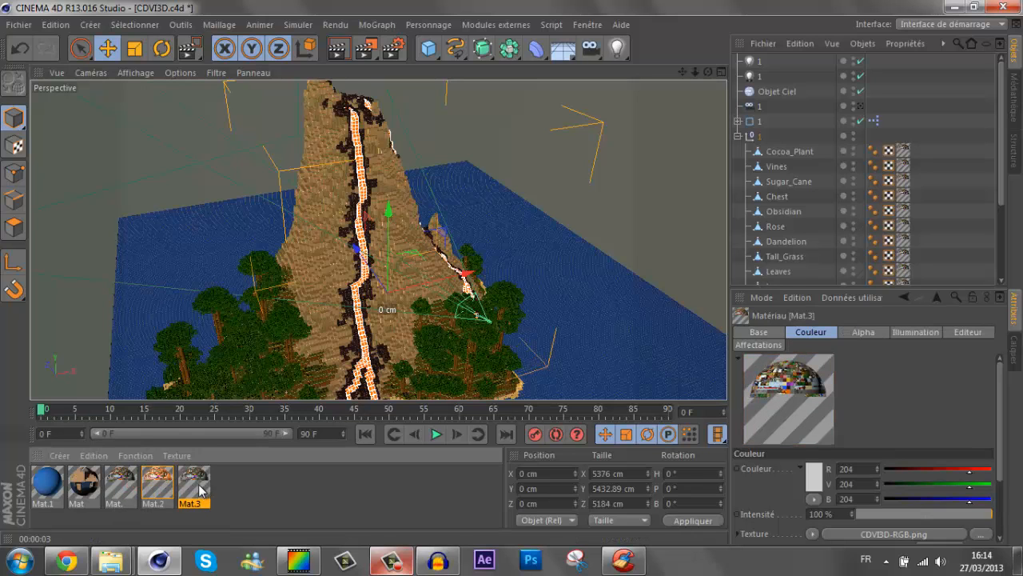
pyautogui.doubleClick(194, 489)
pyautogui.click(276, 300)
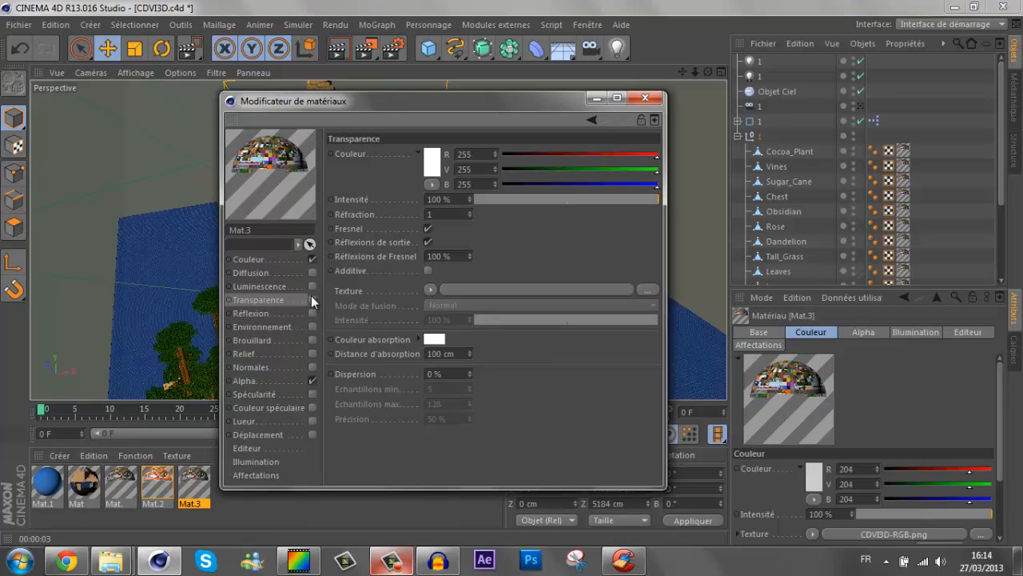
pyautogui.click(312, 299)
pyautogui.click(456, 215)
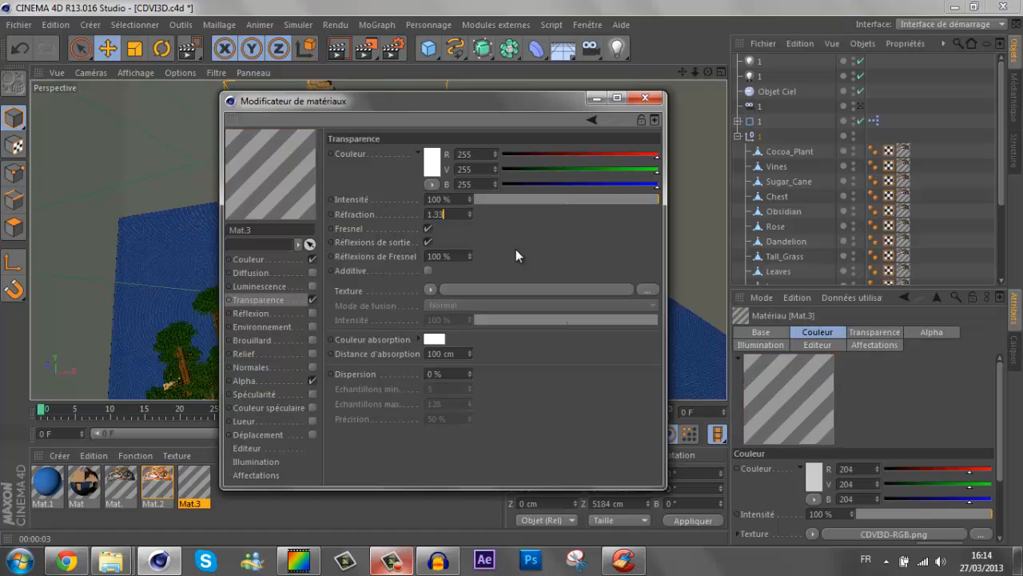
pyautogui.click(452, 199)
pyautogui.write('8')
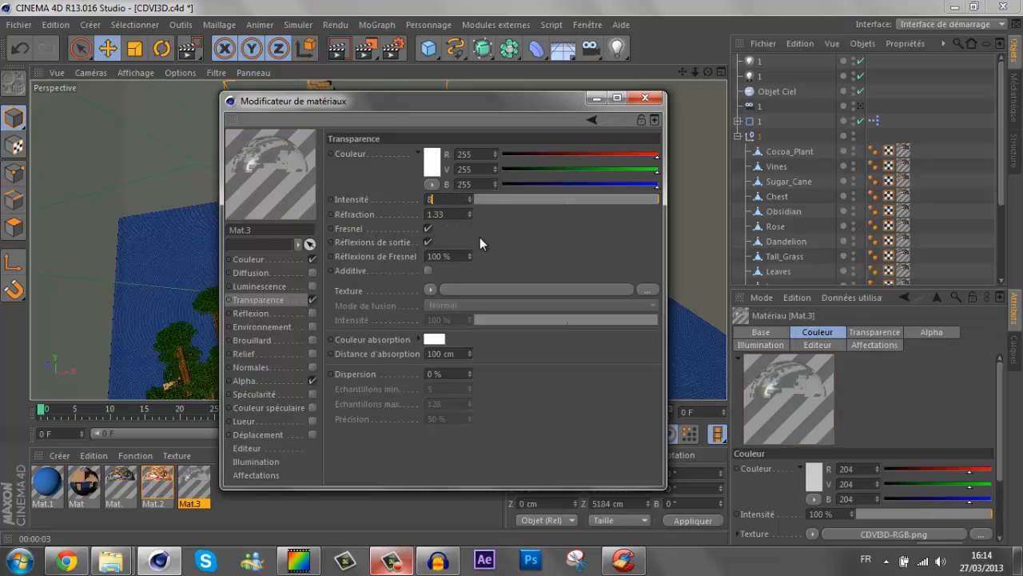
pyautogui.write('0')
pyautogui.press('Return')
# - Enable reflection on Mat.3 with an intensity of 40% and a dispersion of 1%
pyautogui.click(312, 312)
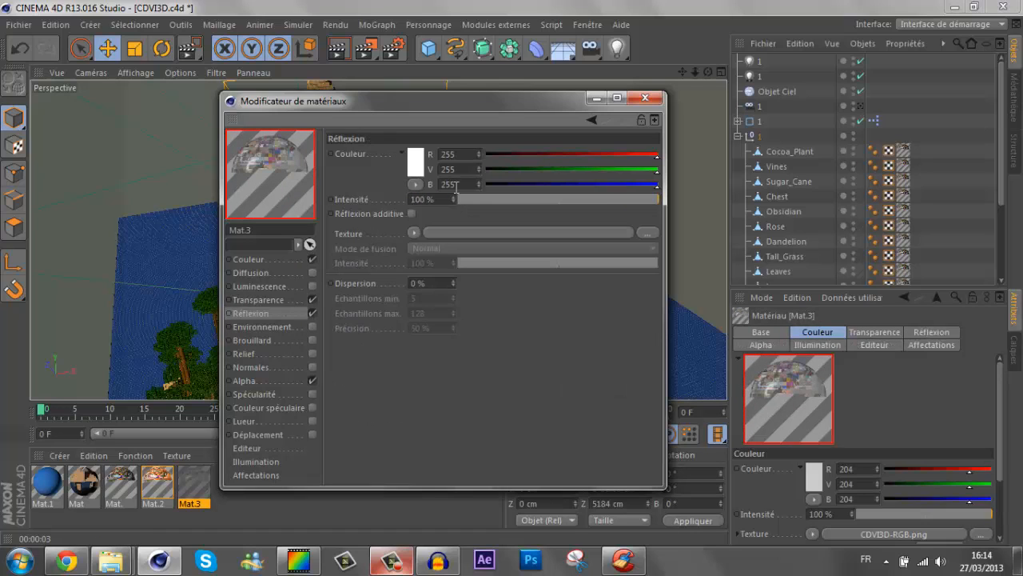
pyautogui.click(444, 199)
pyautogui.write('20')
pyautogui.press('BackSpace')
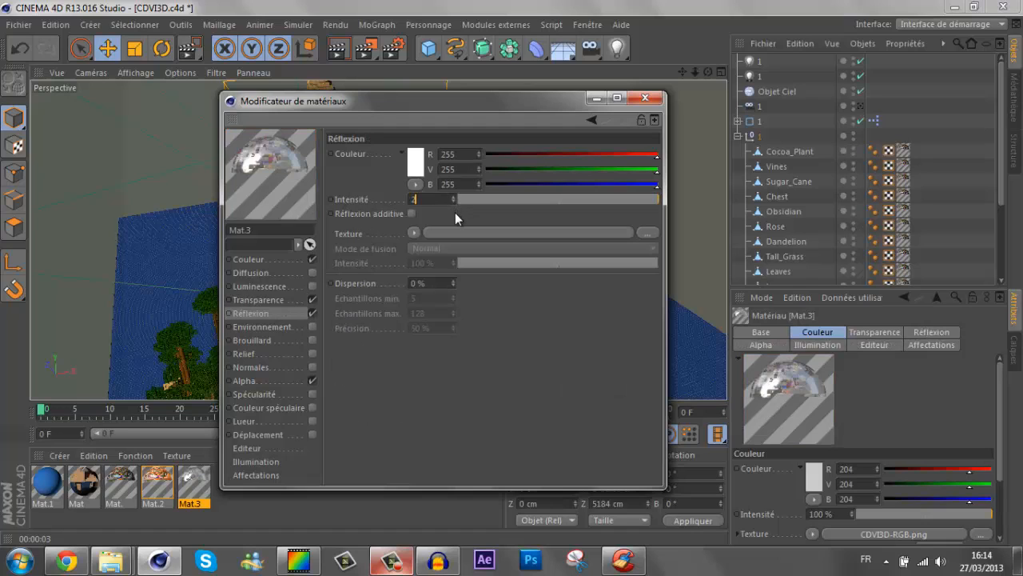
pyautogui.write('0')
pyautogui.press('Return')
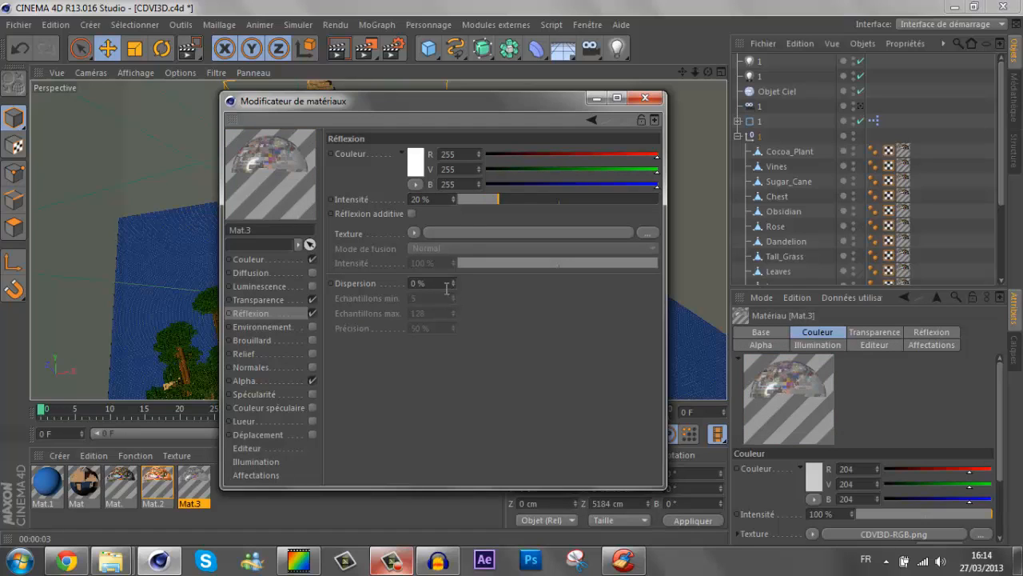
pyautogui.moveTo(438, 201); pyautogui.dragTo(398, 205)
pyautogui.press('Return')
pyautogui.moveTo(429, 285); pyautogui.dragTo(408, 307)
pyautogui.write('1')
pyautogui.press('Return')
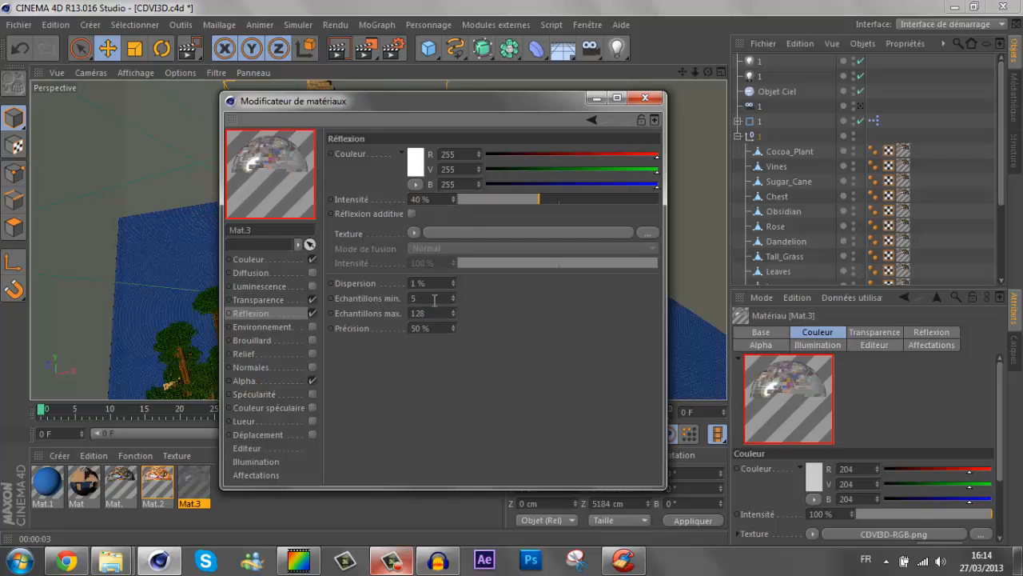
# - Set the reflection of Mat.3 to 8 minimum samples and 16 maximum samples
pyautogui.doubleClick(435, 300)
pyautogui.write('8')
pyautogui.doubleClick(436, 316)
pyautogui.write('32')
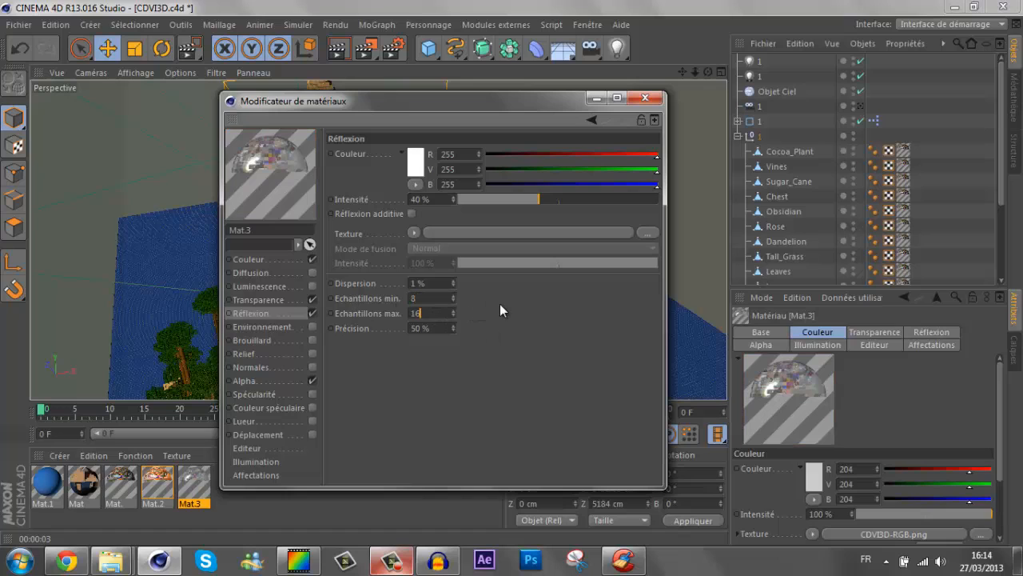
pyautogui.press('Return')
# - Set the transparency of Mat.3 to dispersion 1%, minimum samples 8 and maximum samples 64
pyautogui.click(284, 300)
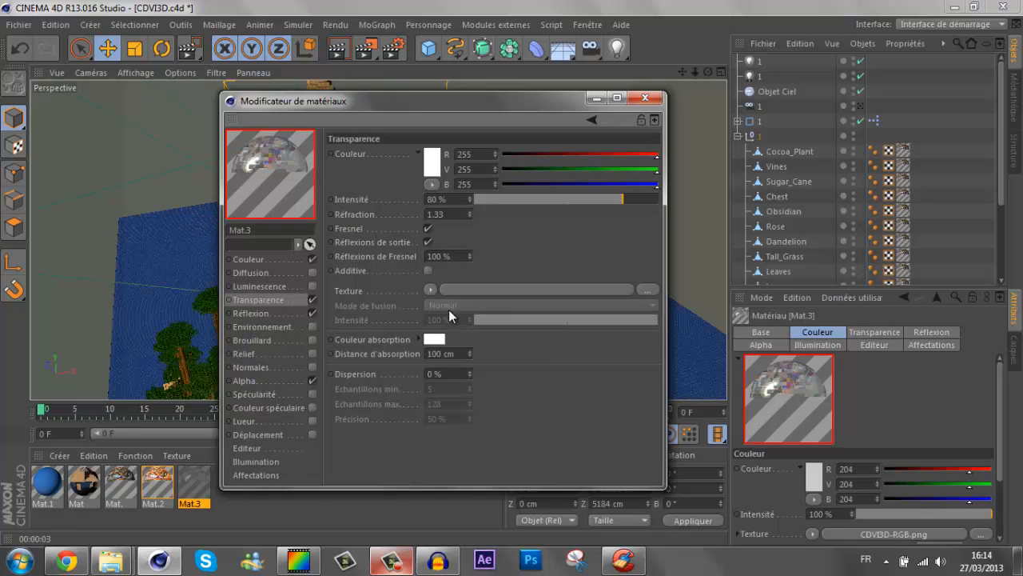
pyautogui.click(469, 372)
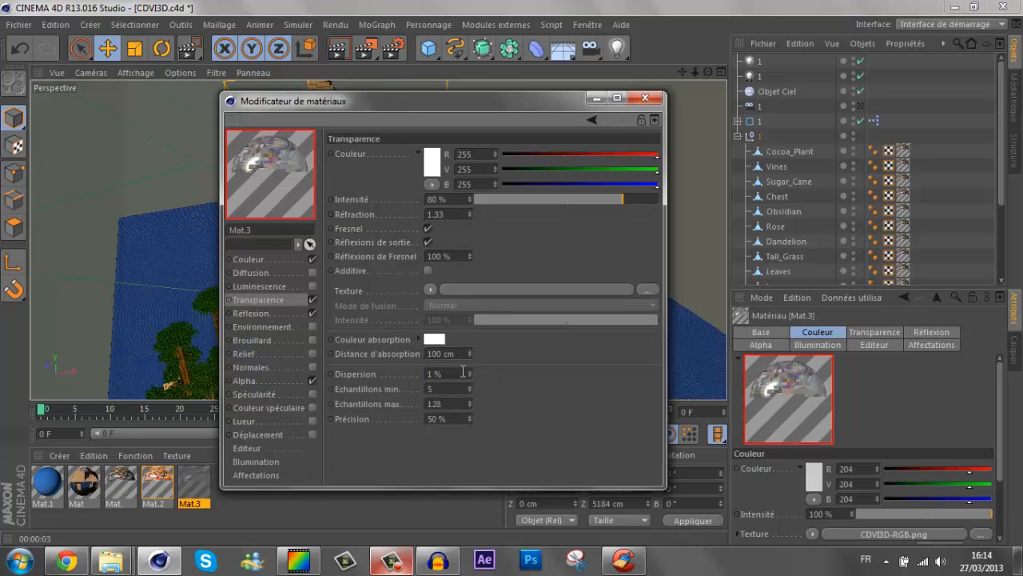
pyautogui.doubleClick(458, 389)
pyautogui.write('8')
pyautogui.write('64')
# - Set the reflection of Mat.3 to 64 maximum samples and 100% precision
pyautogui.click(280, 314)
pyautogui.doubleClick(441, 327)
pyautogui.write('100')
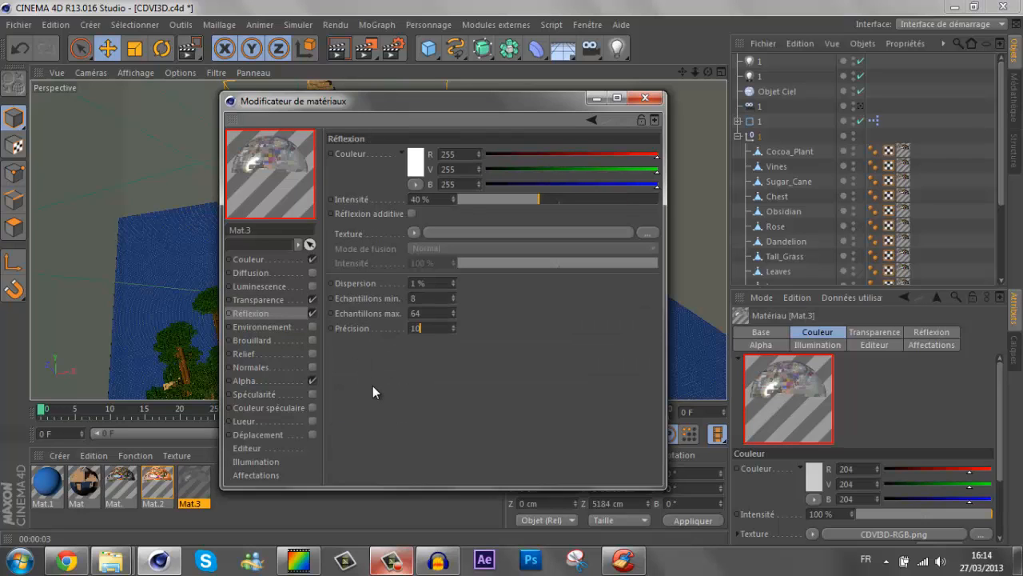
# - Enable specularity on Mat.3 and adjust it to a width of 43% and a height of 28%
pyautogui.click(302, 393)
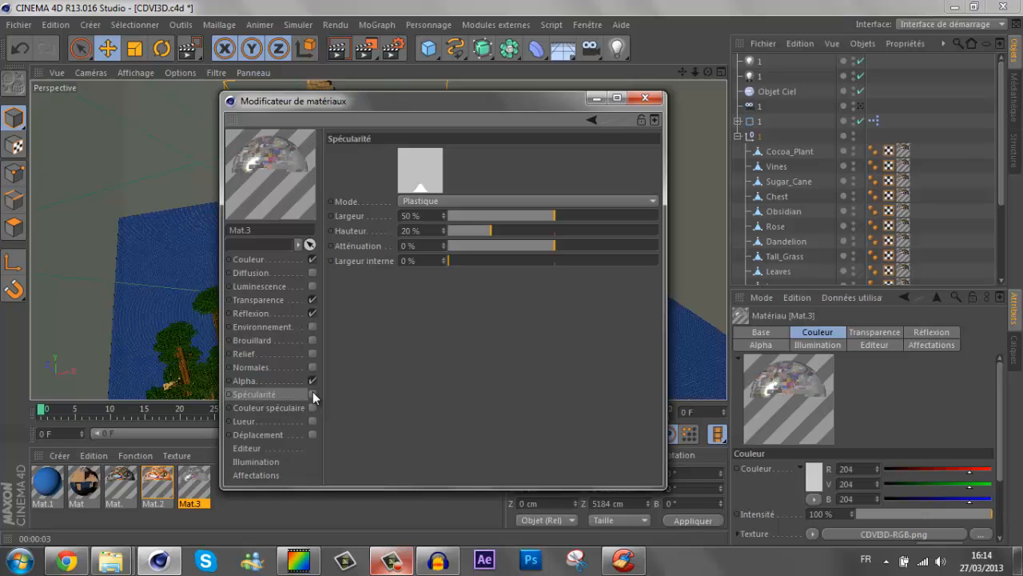
pyautogui.click(313, 395)
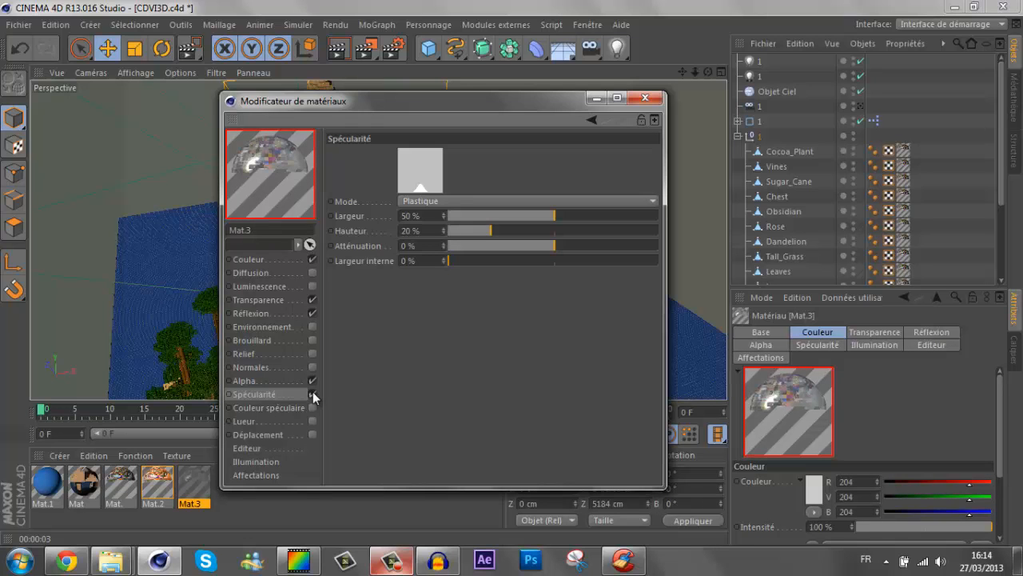
pyautogui.moveTo(437, 107); pyautogui.dragTo(656, 128)
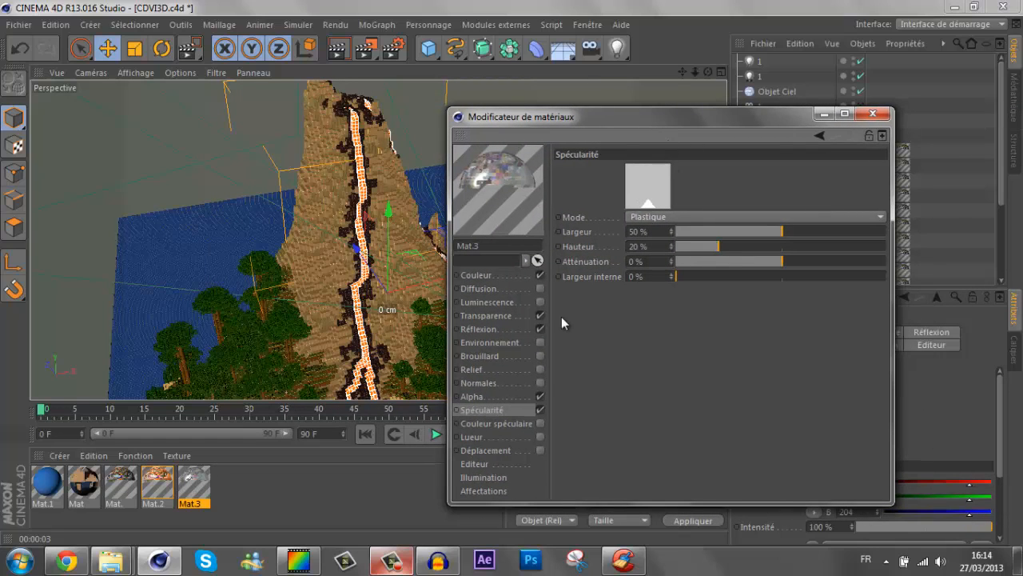
pyautogui.doubleClick(638, 231)
pyautogui.write('15')
pyautogui.press('Return')
pyautogui.moveTo(753, 231); pyautogui.dragTo(783, 232)
pyautogui.moveTo(710, 247); pyautogui.dragTo(735, 248)
# - With transparency and reflection disabled, raise Mat.3's specular height to 60% and fine-tune its width, and re-enable both channels
pyautogui.click(541, 315)
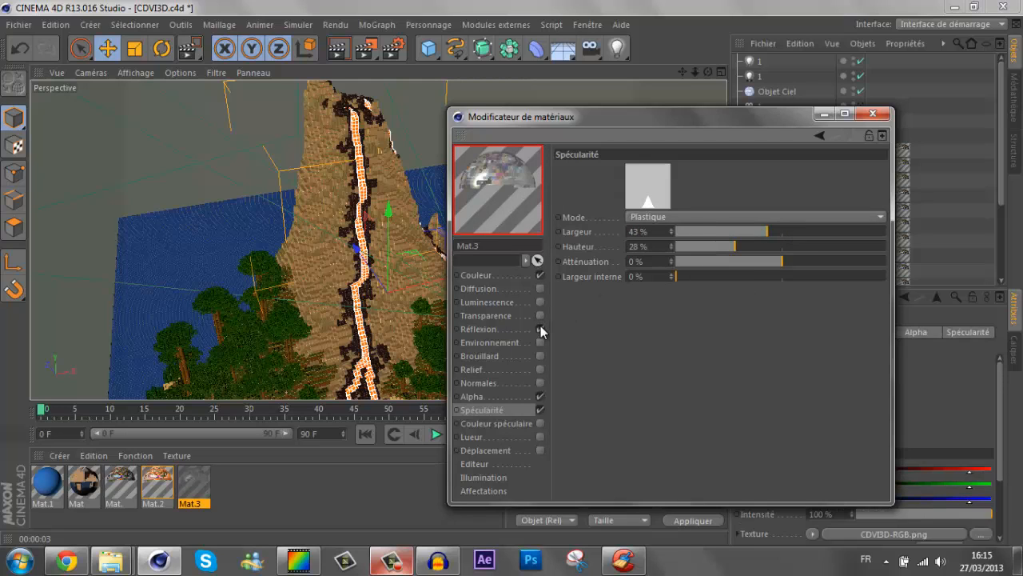
pyautogui.moveTo(752, 246); pyautogui.dragTo(803, 246)
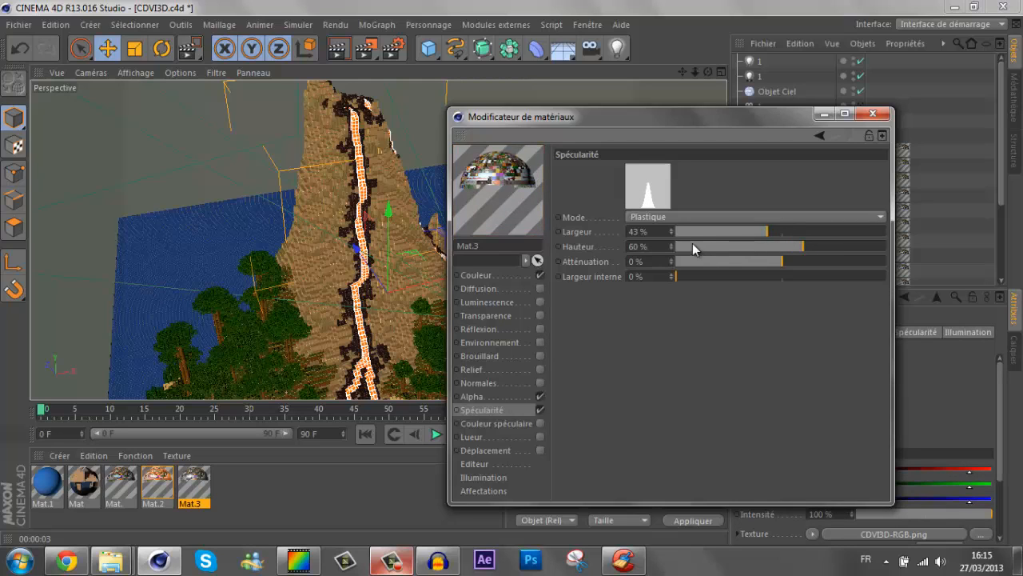
pyautogui.click(670, 233)
pyautogui.click(670, 234)
pyautogui.click(671, 235)
pyautogui.click(540, 315)
pyautogui.click(541, 328)
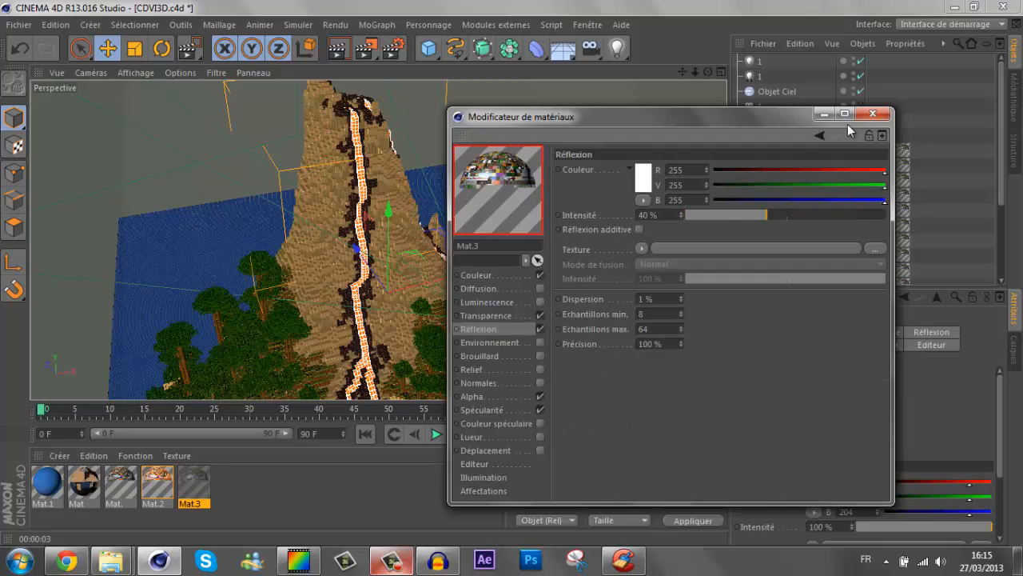
pyautogui.click(870, 116)
# - Replace the material on the Stationary_Water object's texture tag with Mat.3
pyautogui.moveTo(708, 72); pyautogui.dragTo(516, 282)
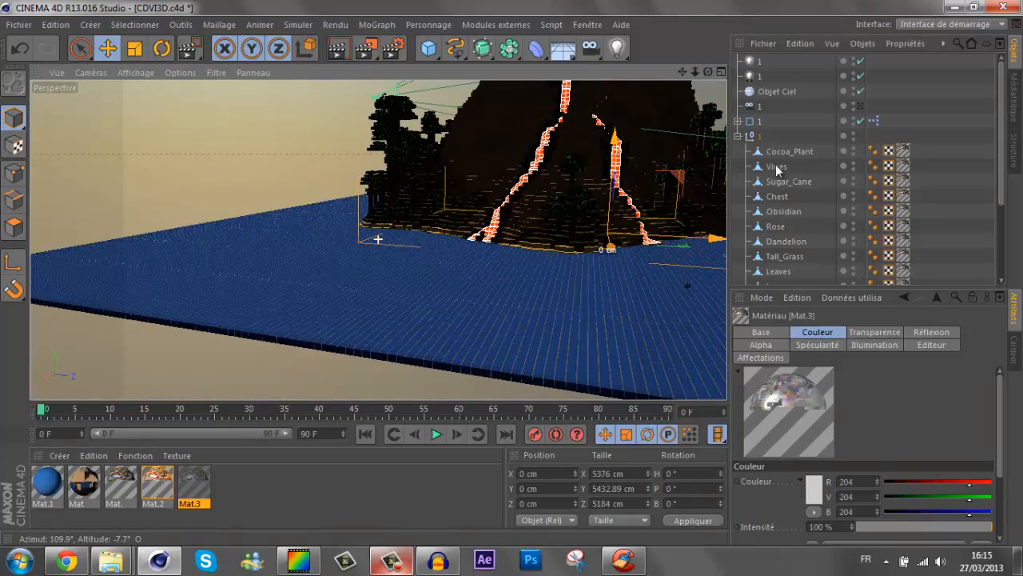
pyautogui.scroll(-3, 794, 190)
pyautogui.scroll(-1, 794, 190)
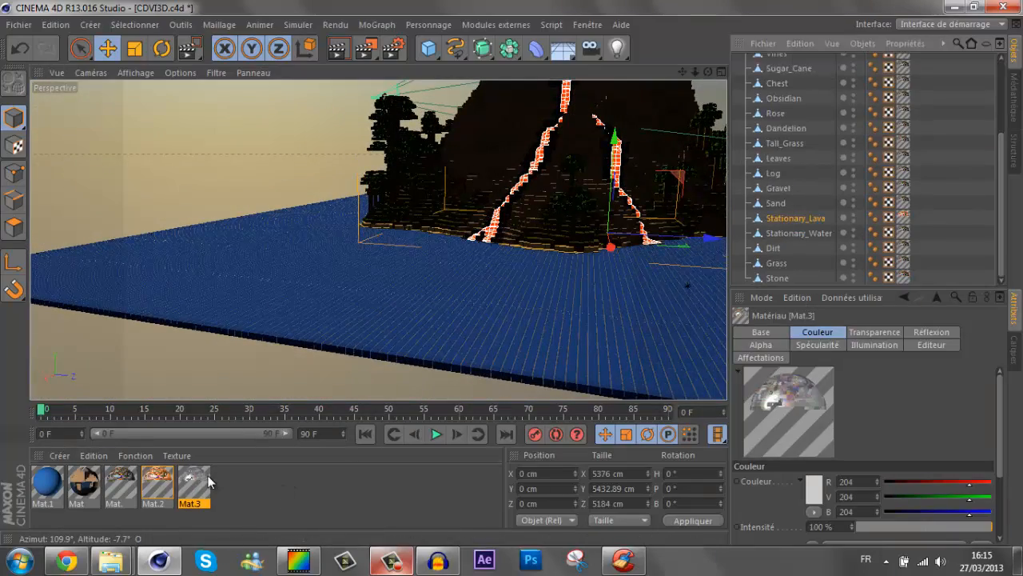
pyautogui.moveTo(852, 248); pyautogui.dragTo(903, 233)
pyautogui.click(919, 233)
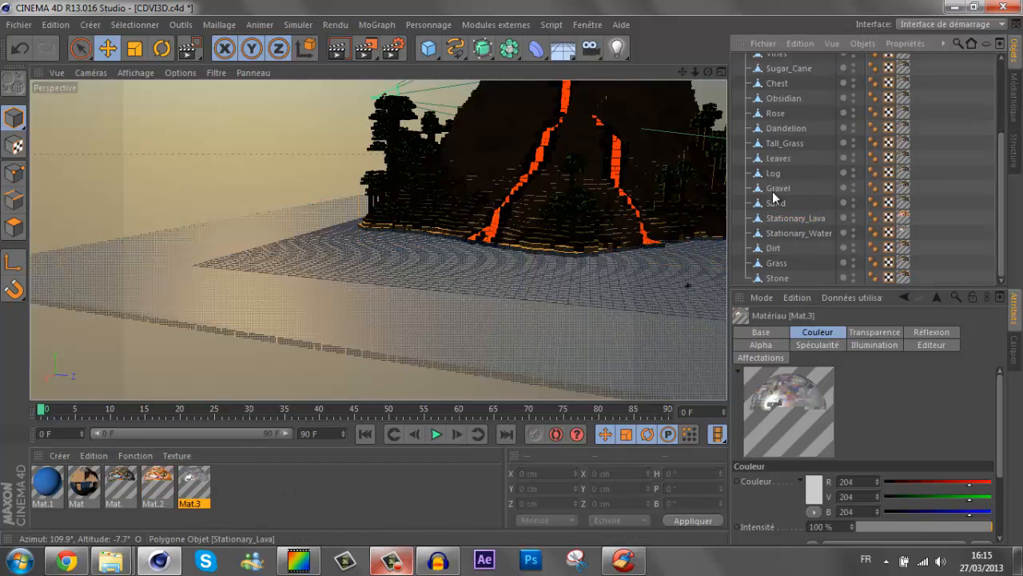
pyautogui.click(399, 237)
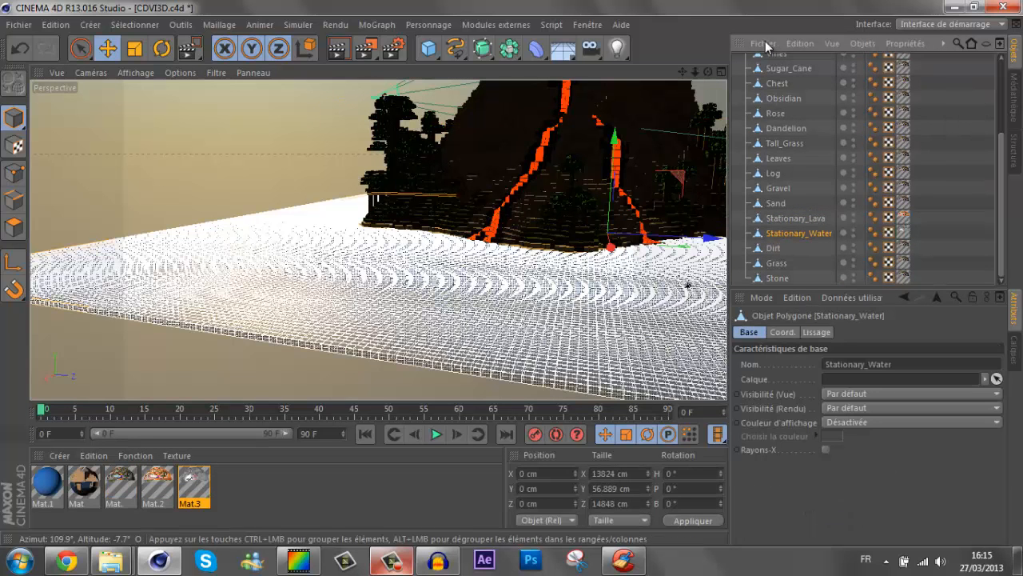
# - Frame the shoreline where the lava meets the water and render the view to check the water material
pyautogui.moveTo(684, 73); pyautogui.dragTo(514, 272)
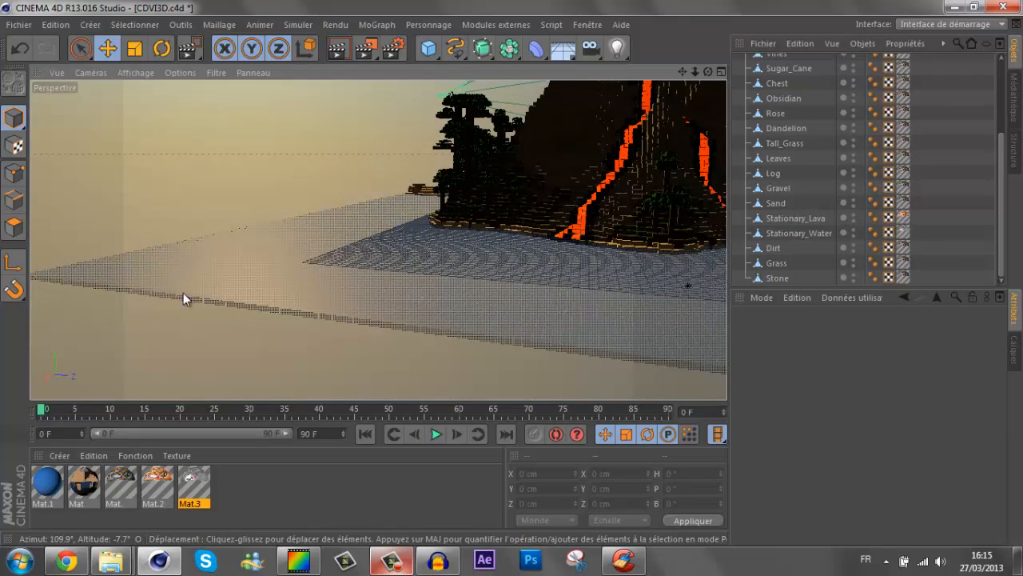
pyautogui.moveTo(709, 73); pyautogui.dragTo(511, 273)
pyautogui.scroll(2, 346, 53)
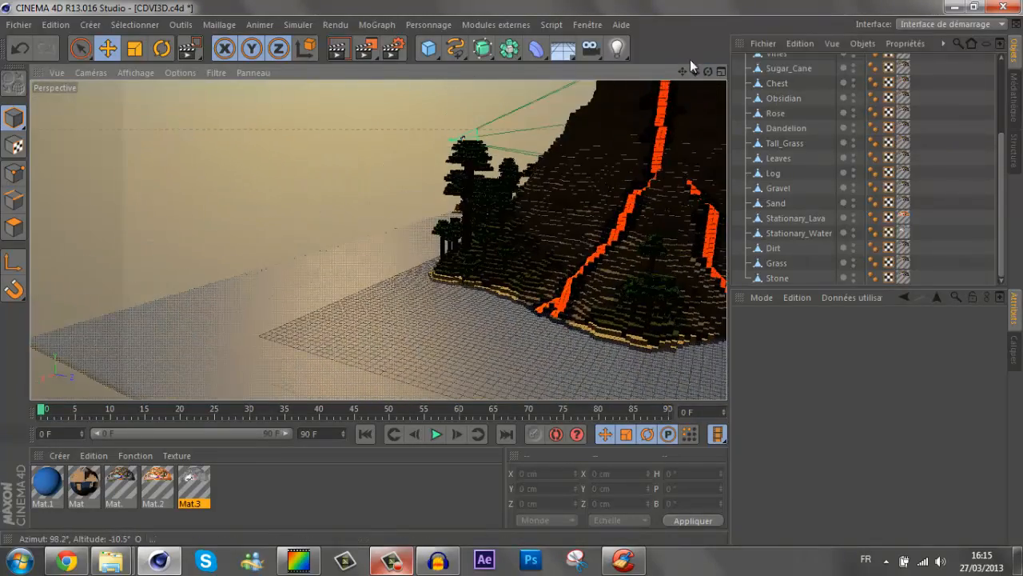
pyautogui.scroll(2, 693, 64)
pyautogui.moveTo(708, 72); pyautogui.dragTo(235, 310)
pyautogui.scroll(2, 236, 310)
pyautogui.moveTo(682, 72); pyautogui.dragTo(513, 272)
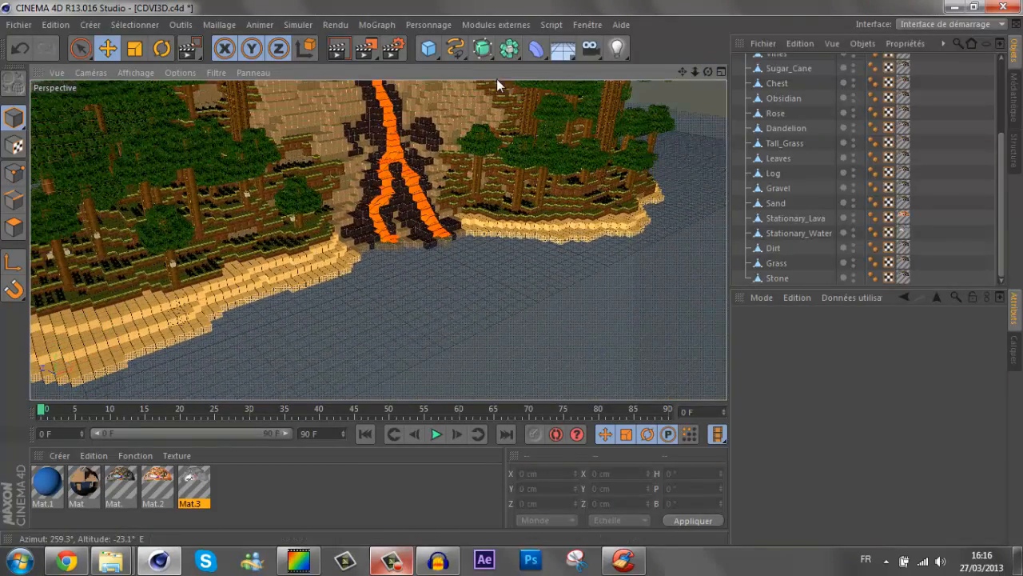
pyautogui.click(336, 51)
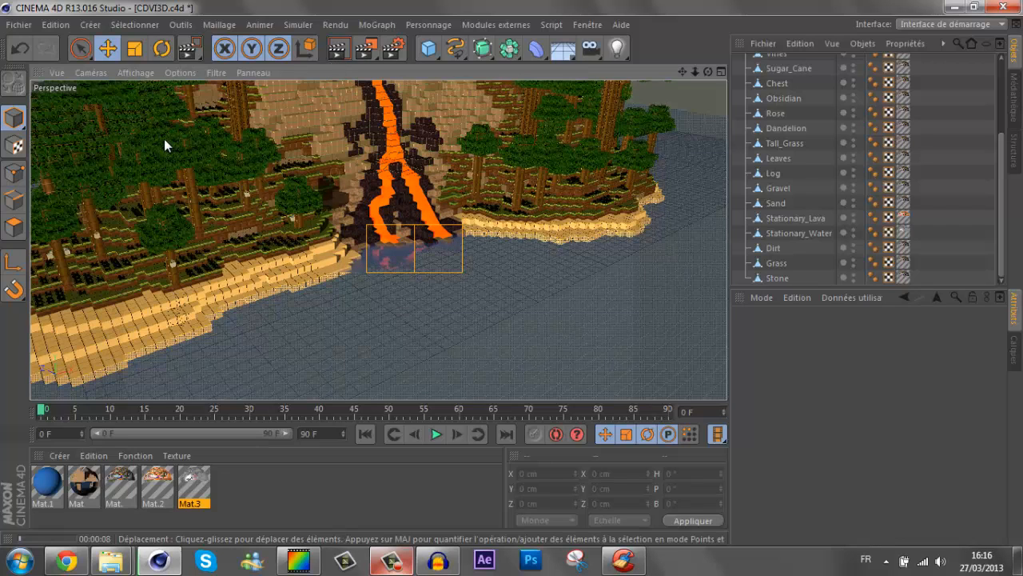
# - Review Mat.3's reflection settings and collapse the terrain group in the object list
pyautogui.doubleClick(192, 488)
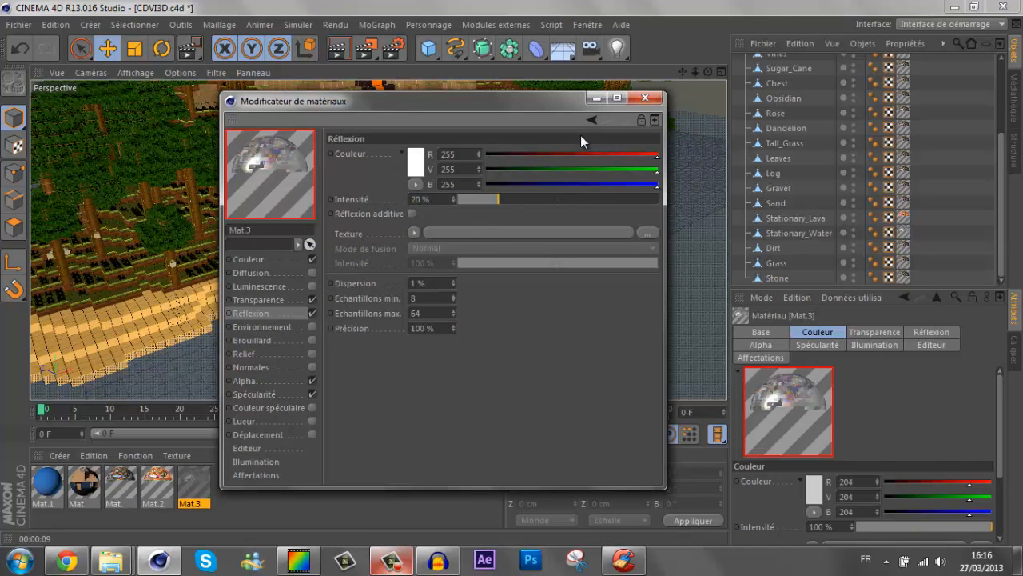
pyautogui.click(645, 97)
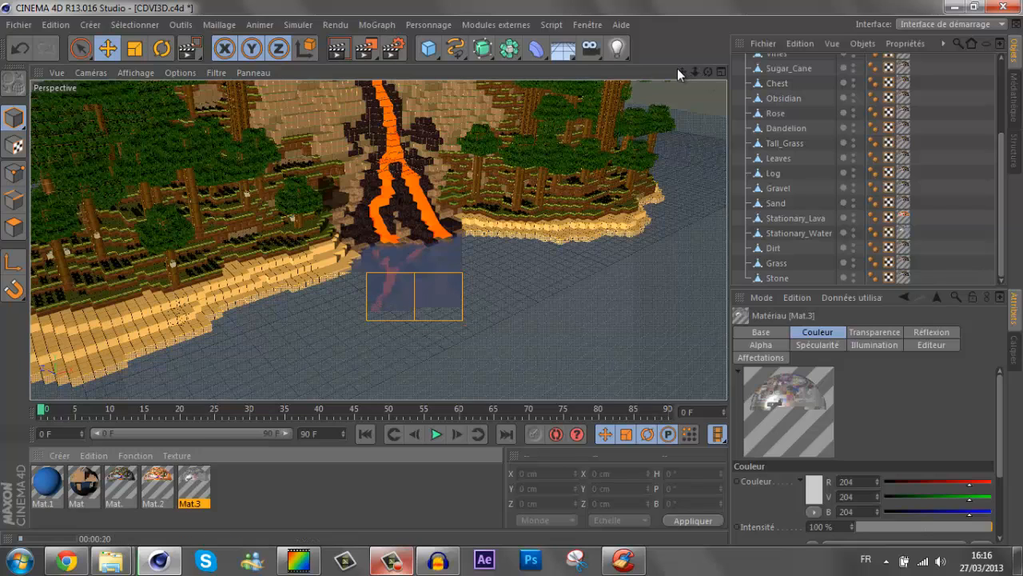
pyautogui.moveTo(678, 72); pyautogui.dragTo(377, 236)
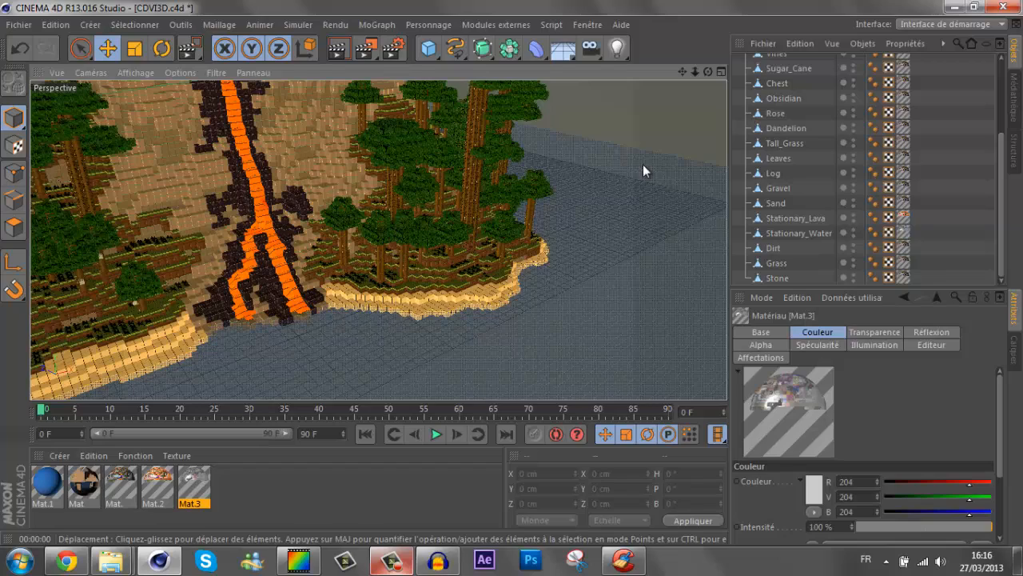
pyautogui.scroll(10, 763, 133)
pyautogui.click(738, 136)
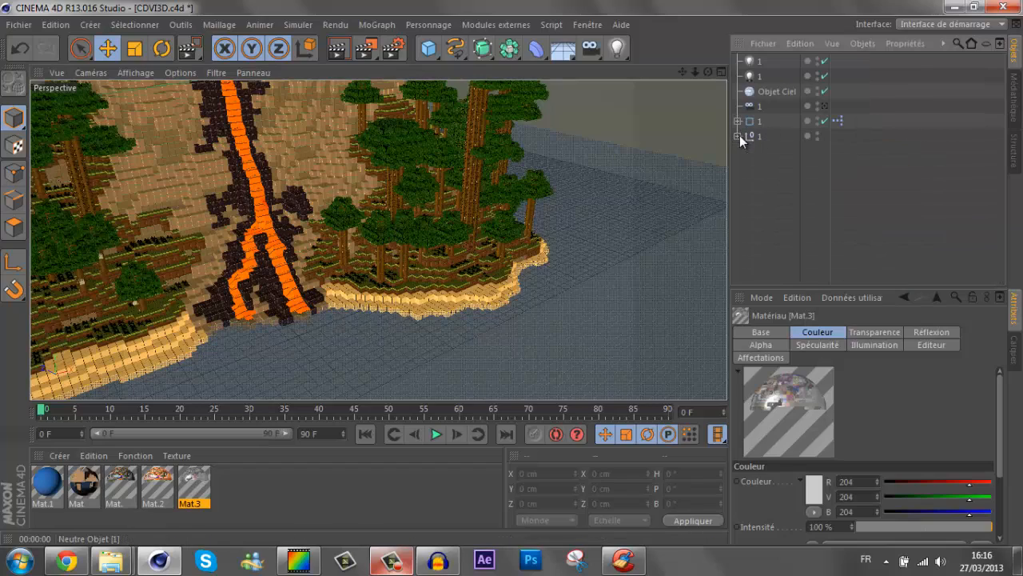
# - Frame the open water facing the sun glow and render a region of its surface to check the sun's reflection
pyautogui.moveTo(710, 73); pyautogui.dragTo(509, 272)
pyautogui.moveTo(694, 73); pyautogui.dragTo(307, 239)
pyautogui.moveTo(506, 275); pyautogui.dragTo(512, 272)
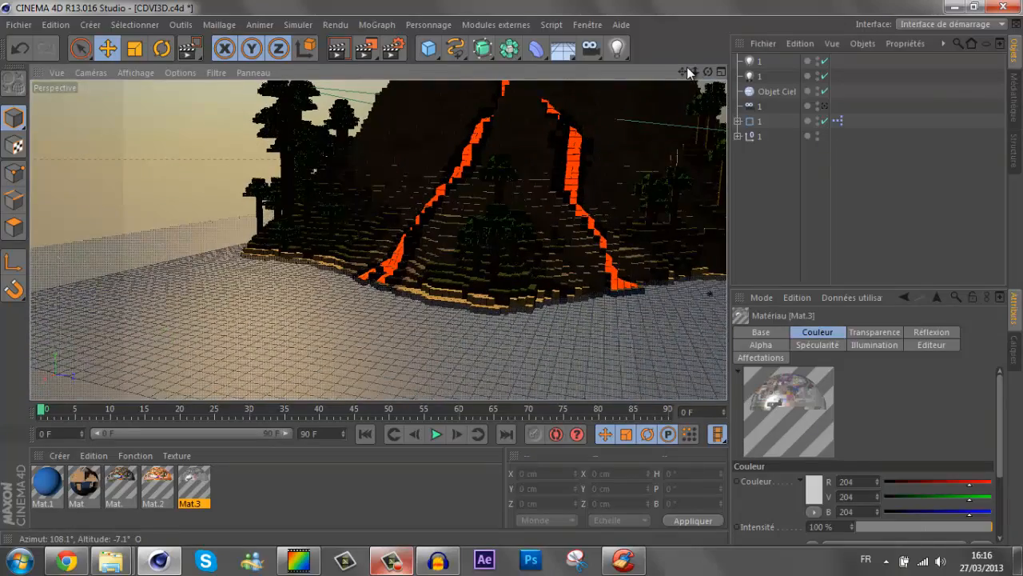
pyautogui.moveTo(683, 72); pyautogui.dragTo(513, 272)
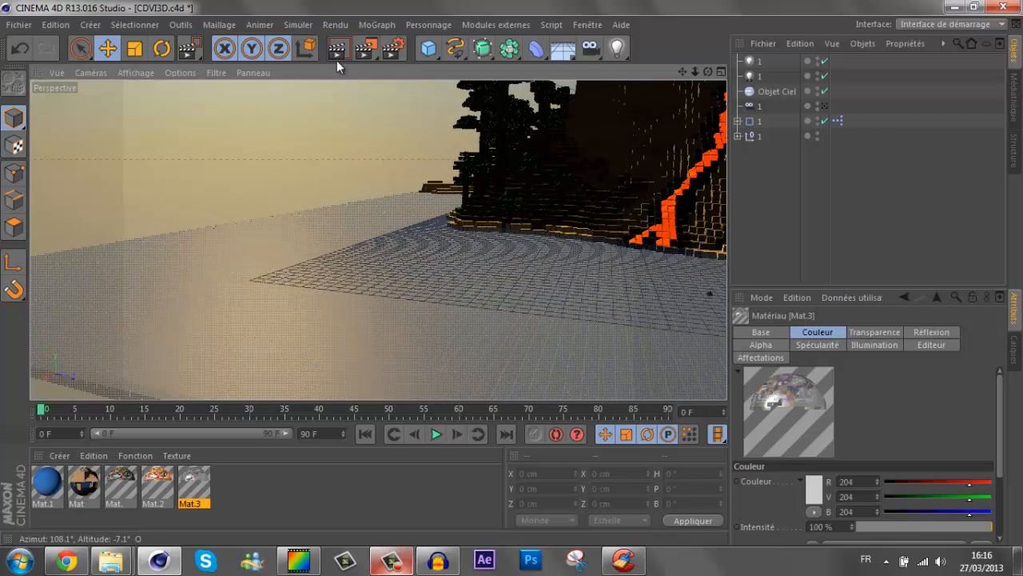
pyautogui.moveTo(368, 51); pyautogui.dragTo(400, 63)
pyautogui.moveTo(232, 263); pyautogui.dragTo(327, 310)
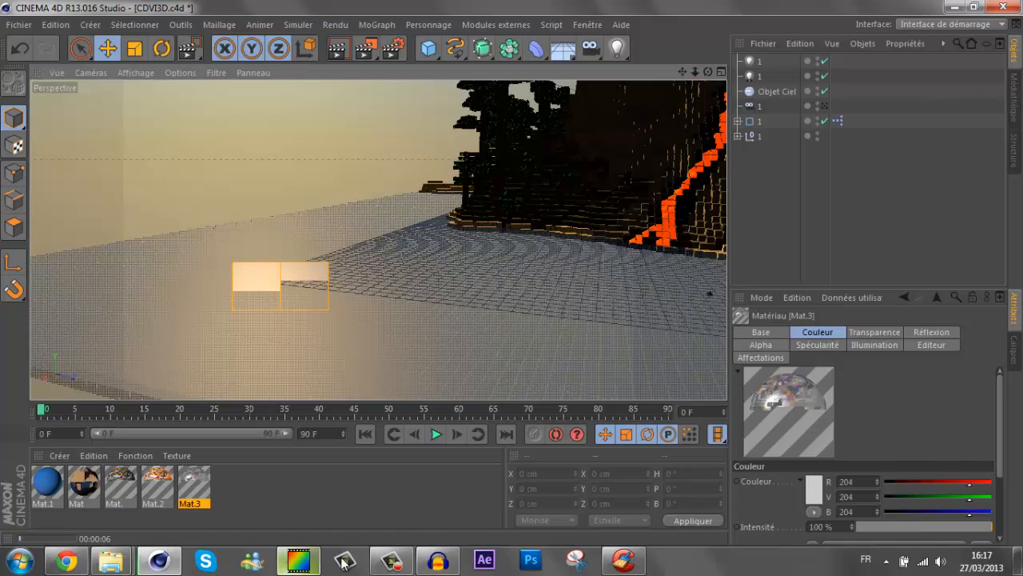
pyautogui.click(378, 560)
pyautogui.click(377, 560)
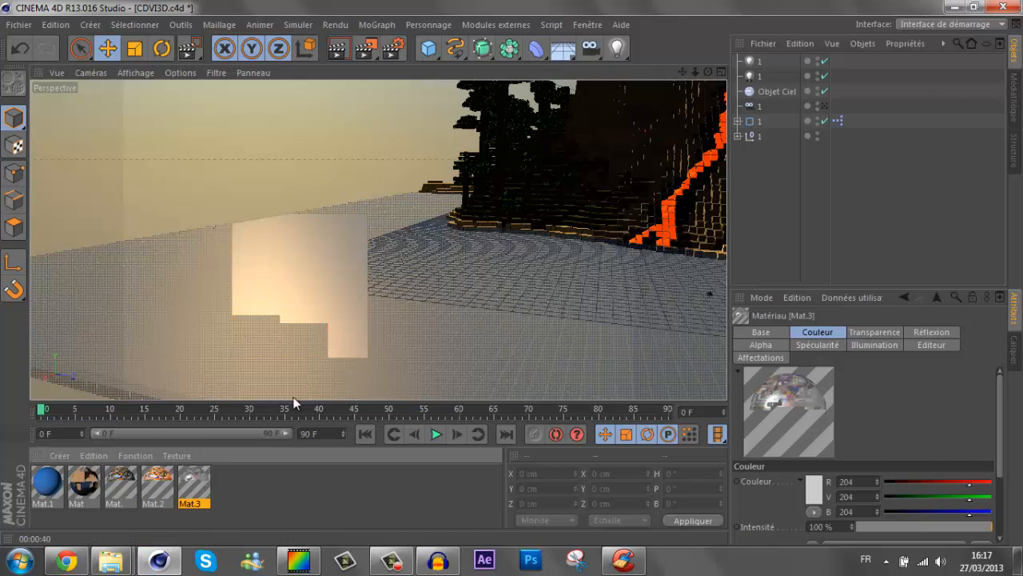
# - Set the dispersion in Mat.3's transparency channel to 0%
pyautogui.doubleClick(194, 483)
pyautogui.moveTo(439, 285); pyautogui.dragTo(400, 286)
pyautogui.click(280, 299)
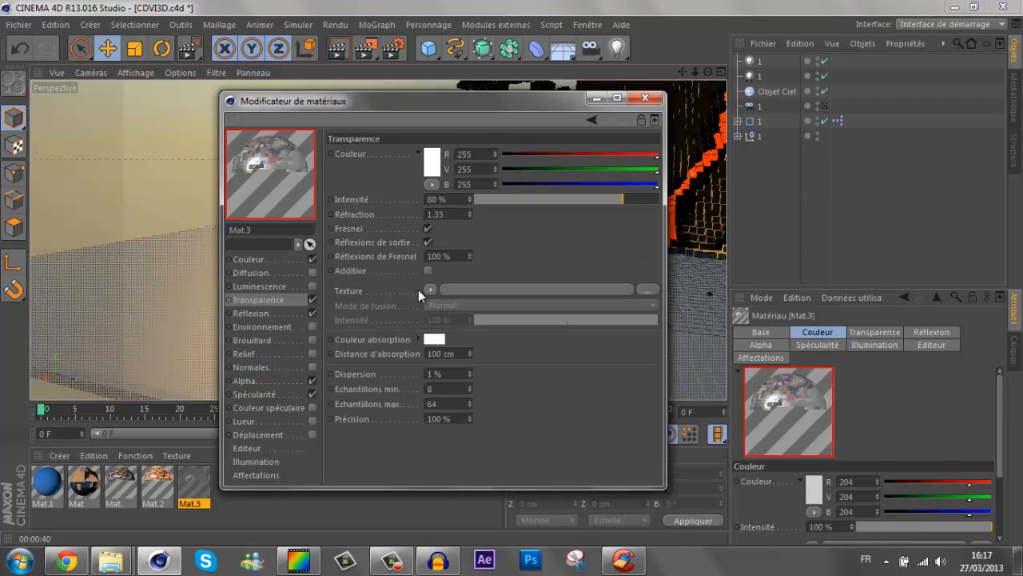
pyautogui.doubleClick(447, 371)
pyautogui.write('0')
pyautogui.press('Return')
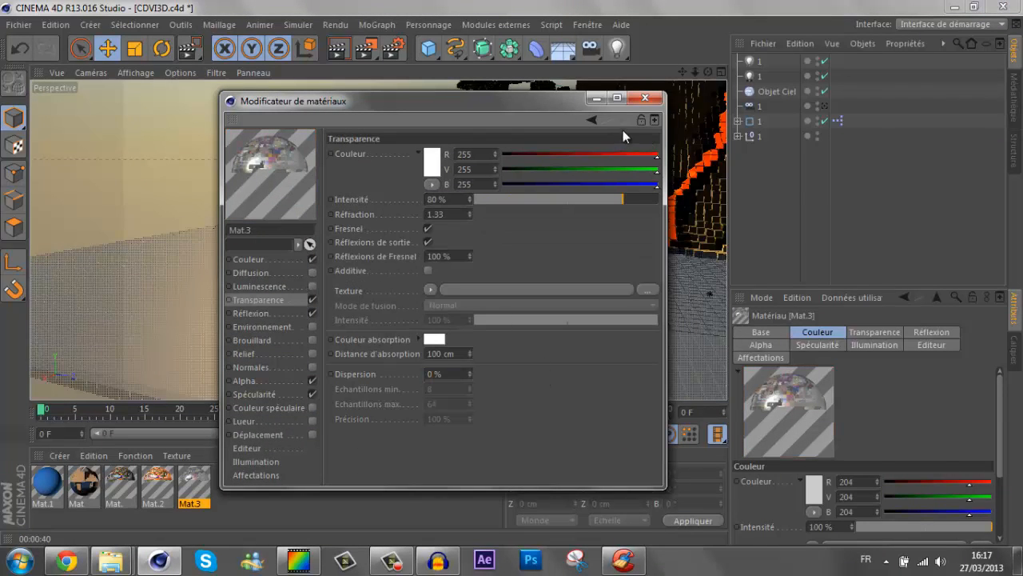
pyautogui.click(640, 100)
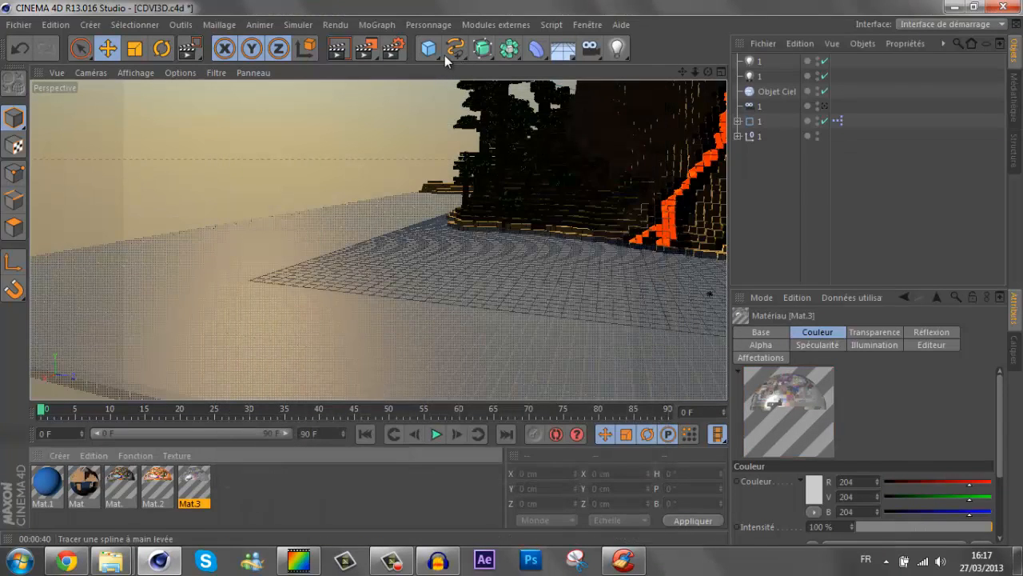
# - Add the Reflets spéculaires effect to the render settings and render a region of the sunlit water
pyautogui.click(392, 51)
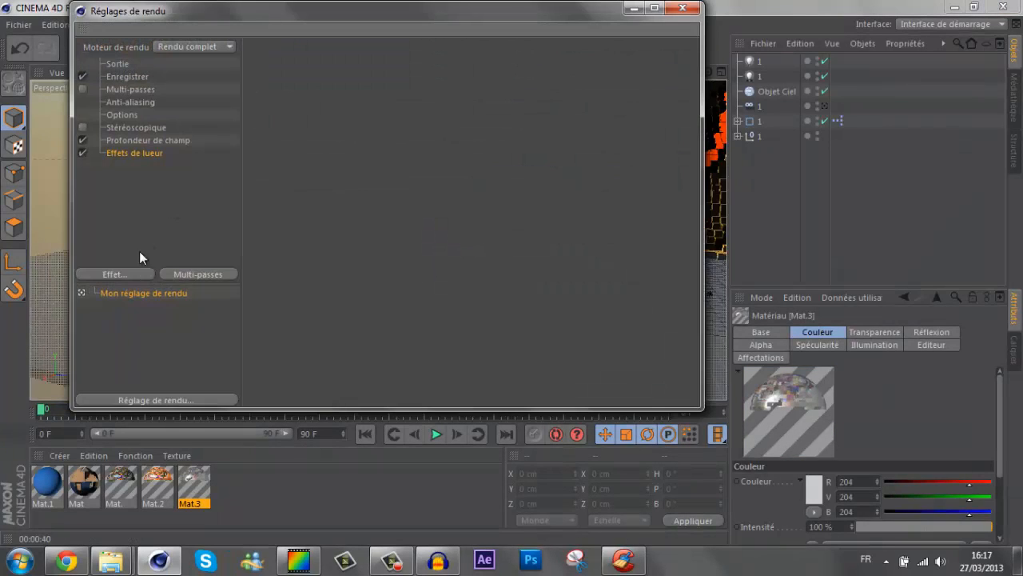
pyautogui.click(130, 274)
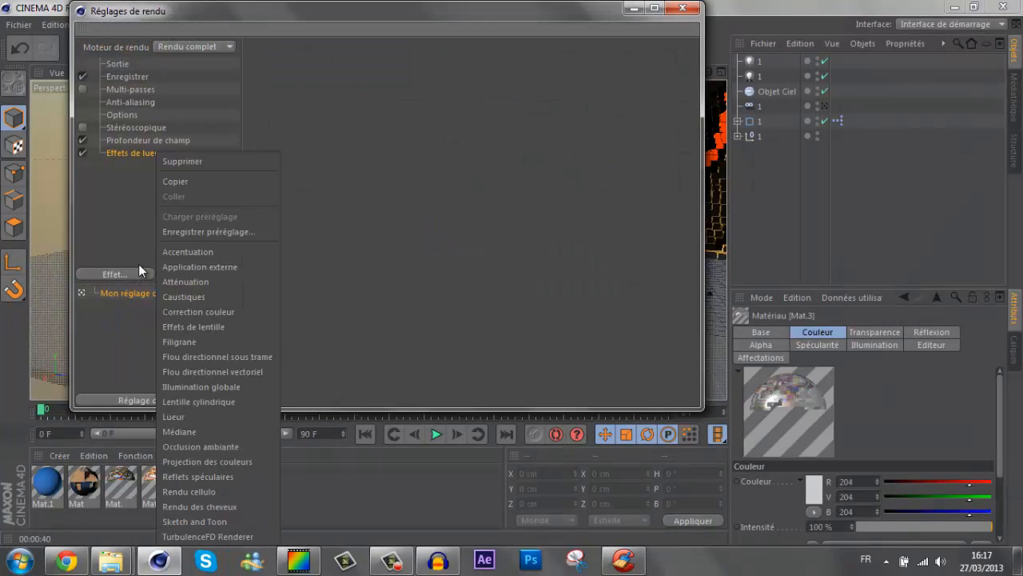
pyautogui.click(223, 478)
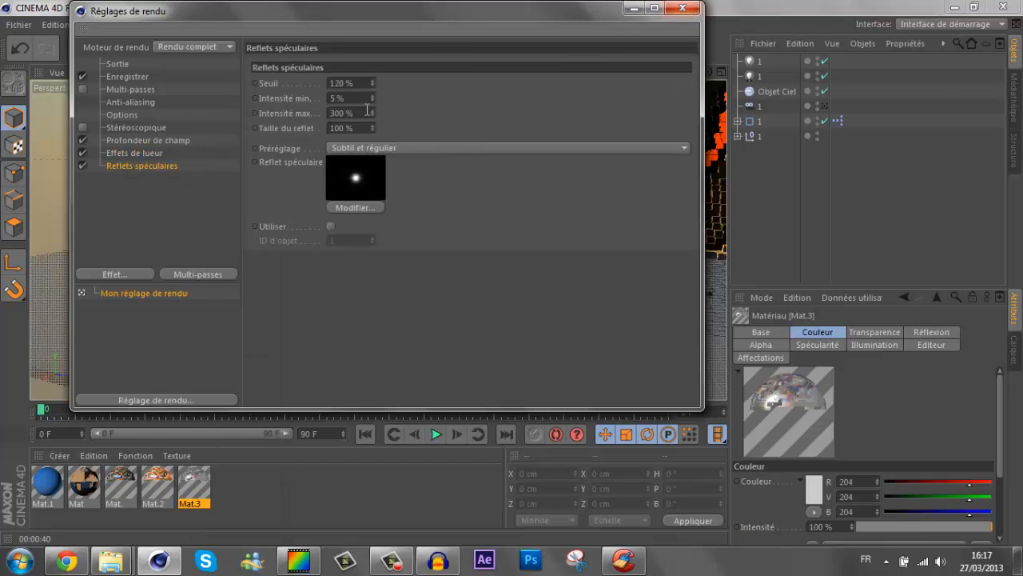
pyautogui.click(681, 8)
pyautogui.click(393, 50)
pyautogui.click(431, 61)
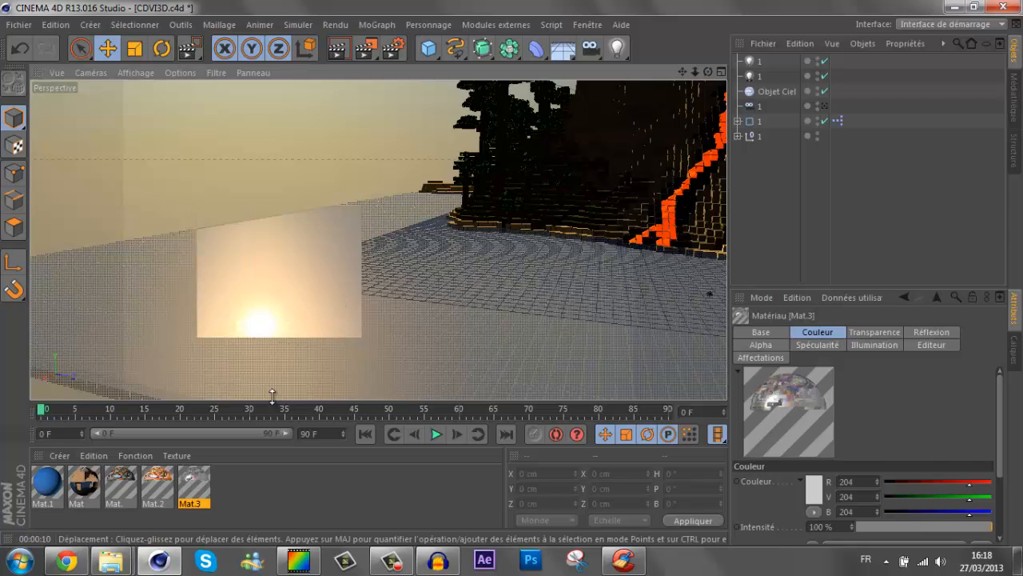
# - Switch to Audacity to check the running audio recording, and return to Cinema 4D
pyautogui.click(392, 560)
pyautogui.click(438, 560)
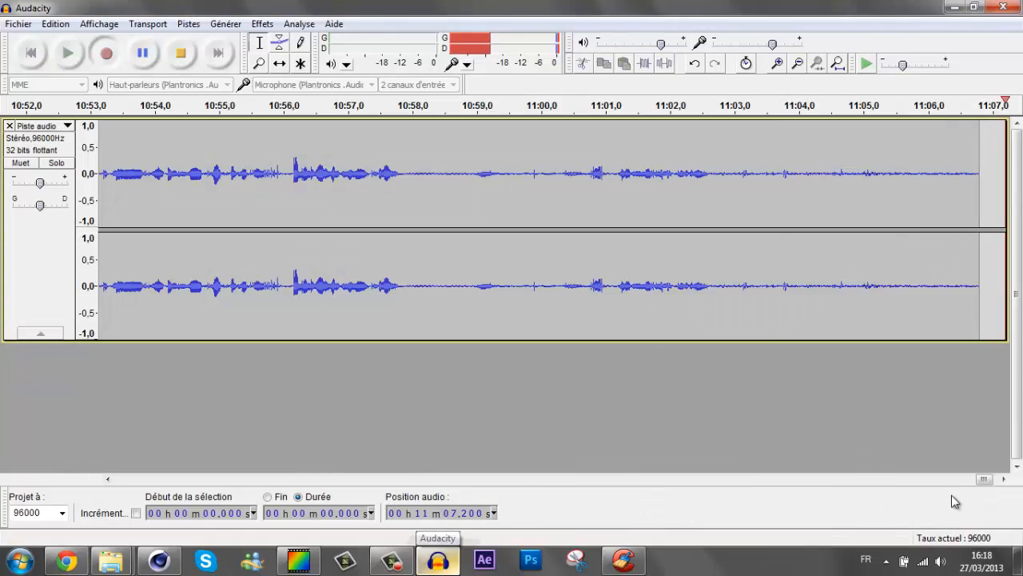
pyautogui.click(159, 560)
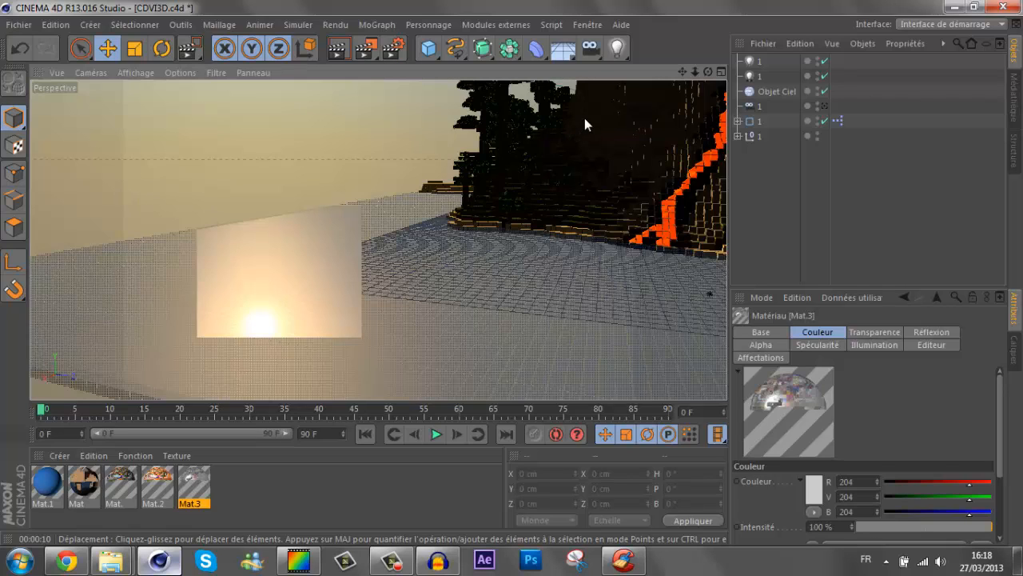
# - Review the Reflets spéculaires options in the render settings and switch the viewport to the scene camera's view of the character
pyautogui.click(392, 50)
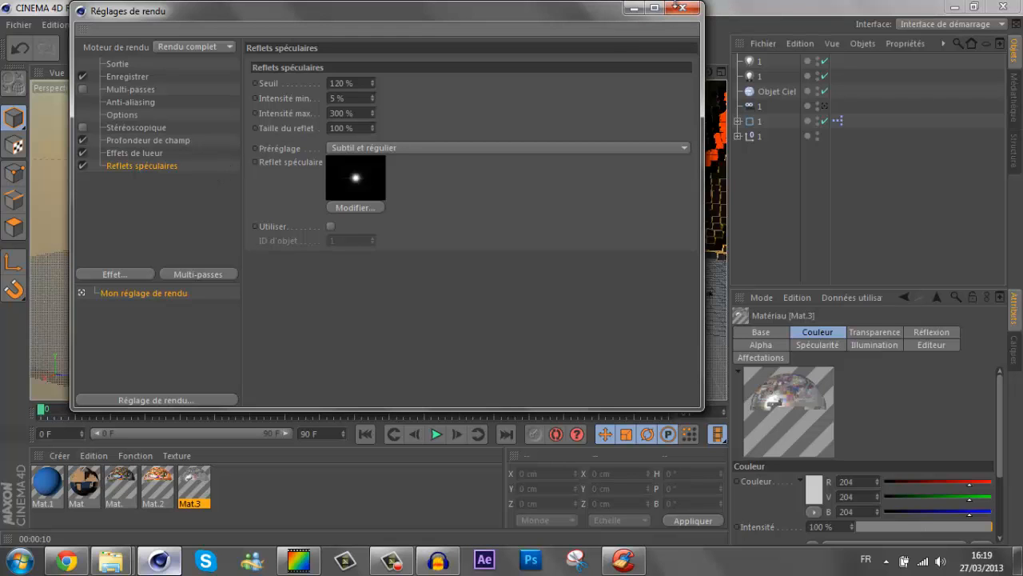
pyautogui.click(684, 7)
pyautogui.moveTo(706, 71); pyautogui.dragTo(512, 276)
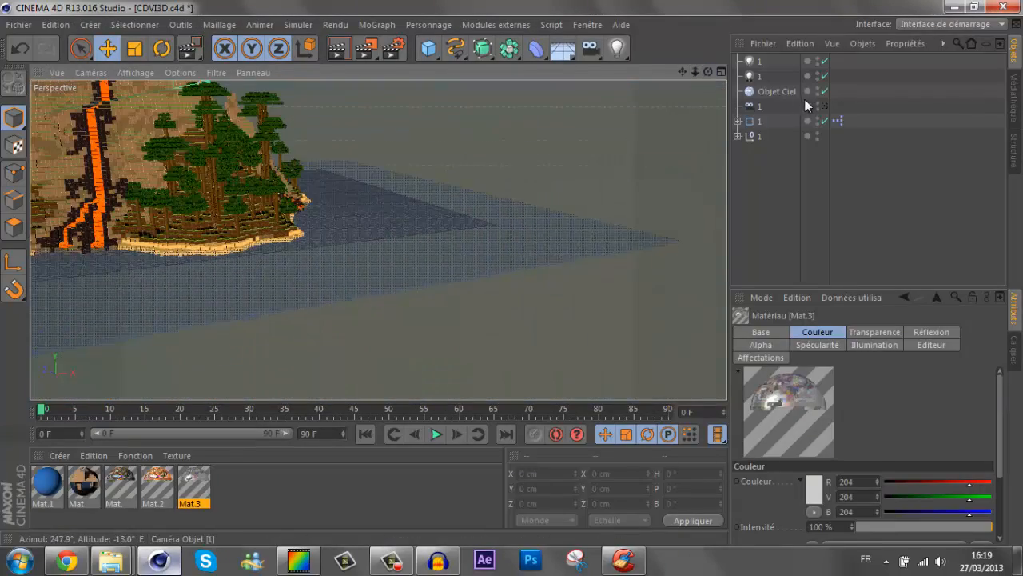
pyautogui.click(823, 107)
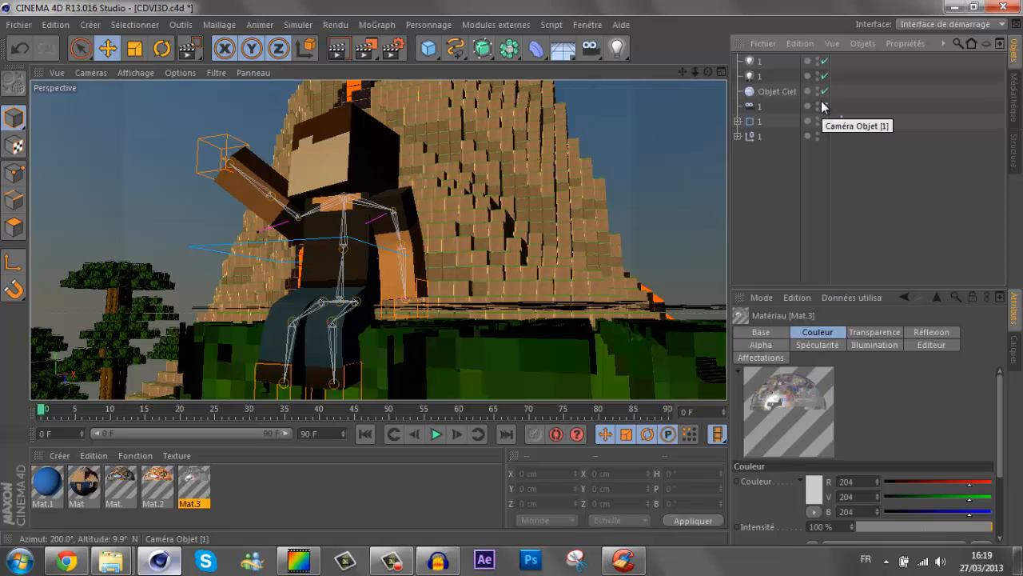
# - Rename the Objet Ciel sky object as 1 and save the project
pyautogui.doubleClick(779, 91)
pyautogui.write('1')
pyautogui.press('Return')
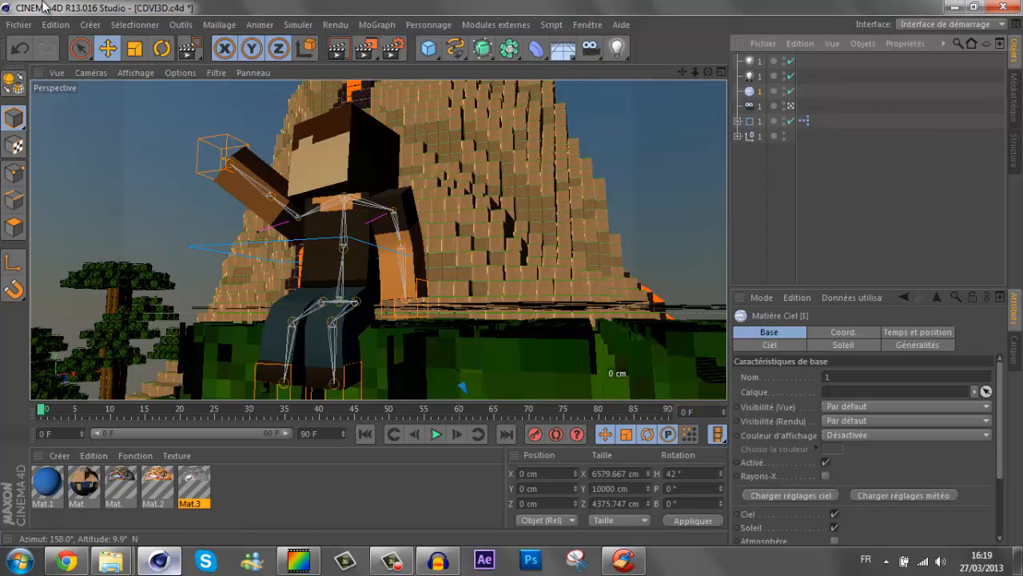
pyautogui.click(18, 24)
pyautogui.click(43, 148)
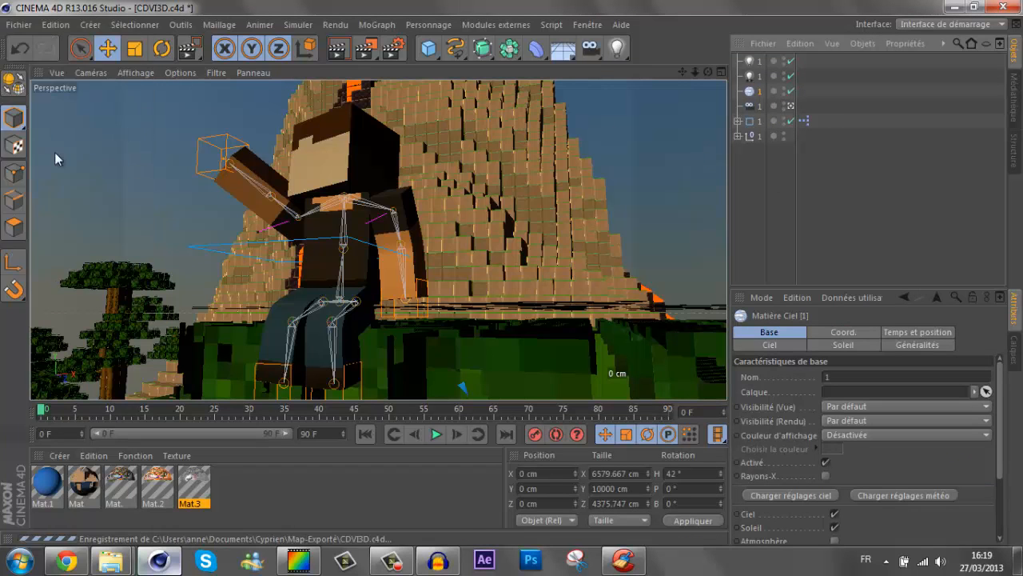